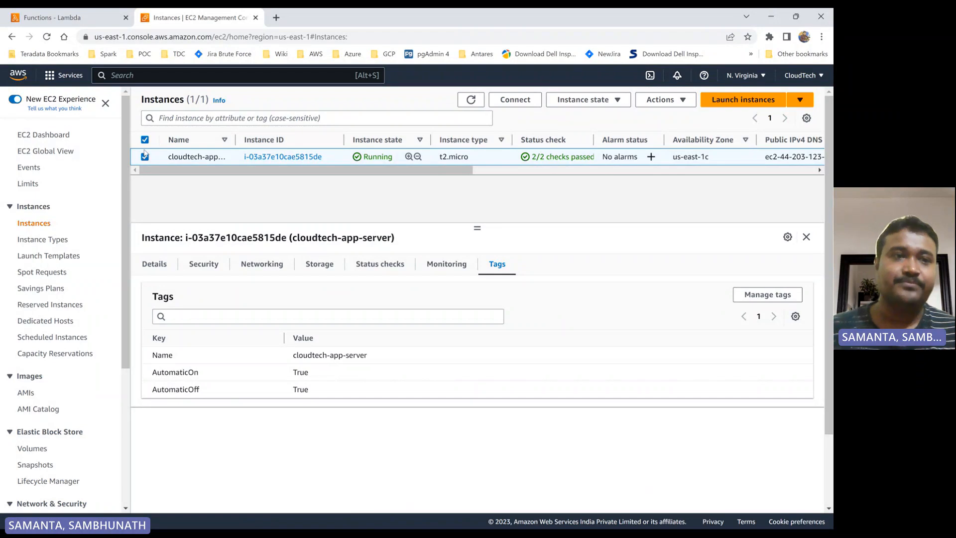
Open the start-cloudtech-app-lambda function and examine its code, including the AutomaticOn tag filter and the instance start call
click(91, 23)
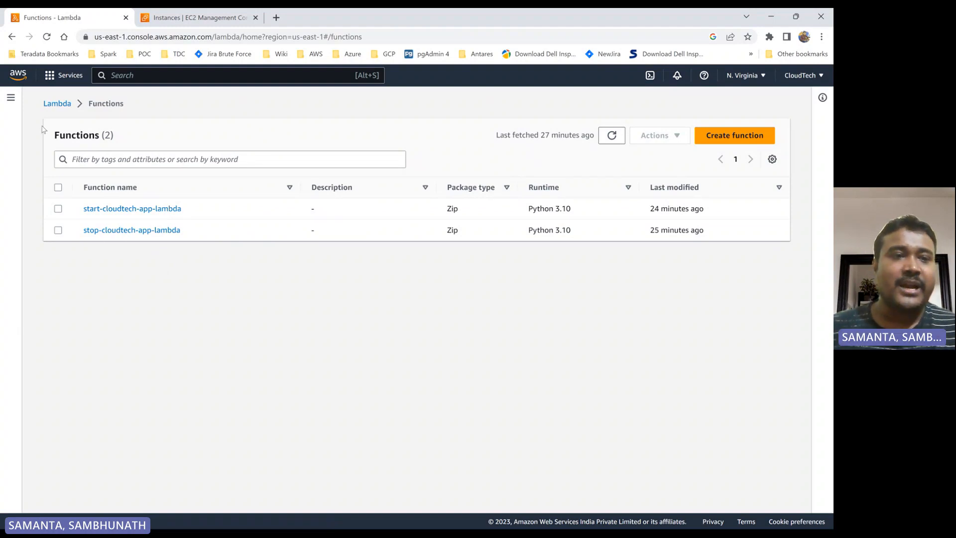
click(132, 211)
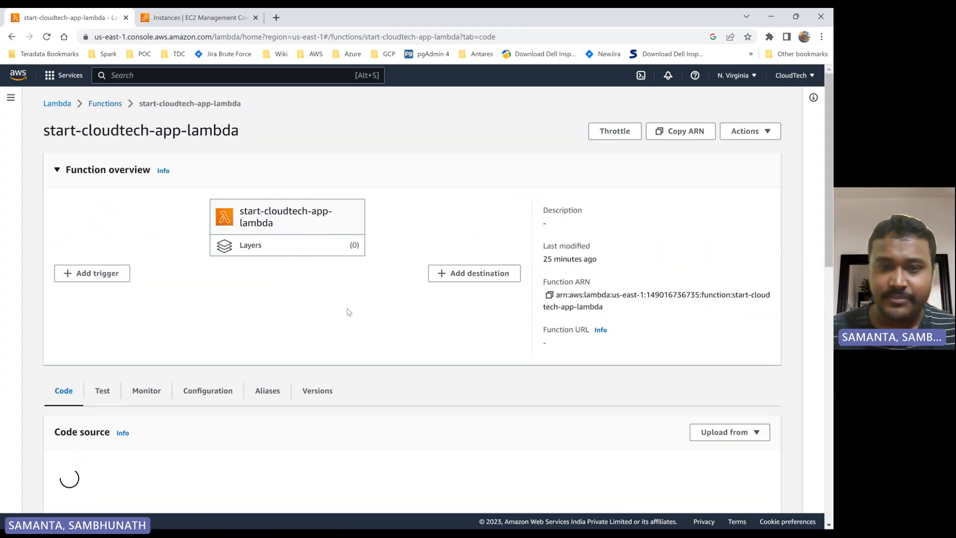
scroll(349, 312, down, 1)
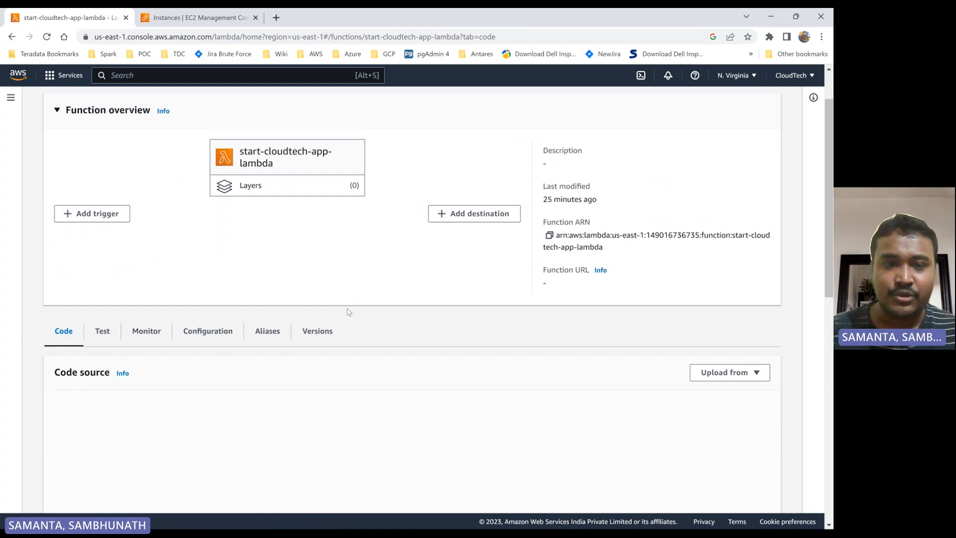
scroll(351, 312, down, 5)
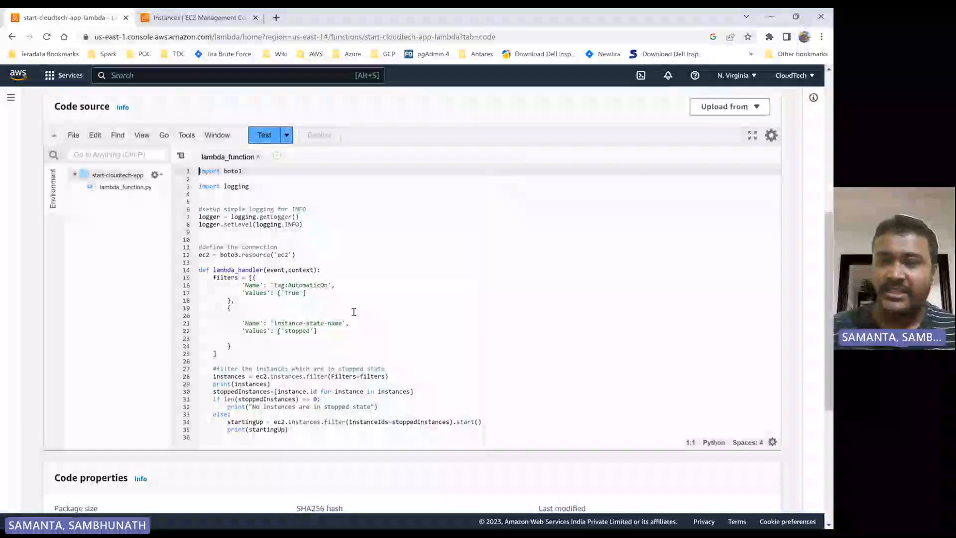
scroll(353, 312, up, 4)
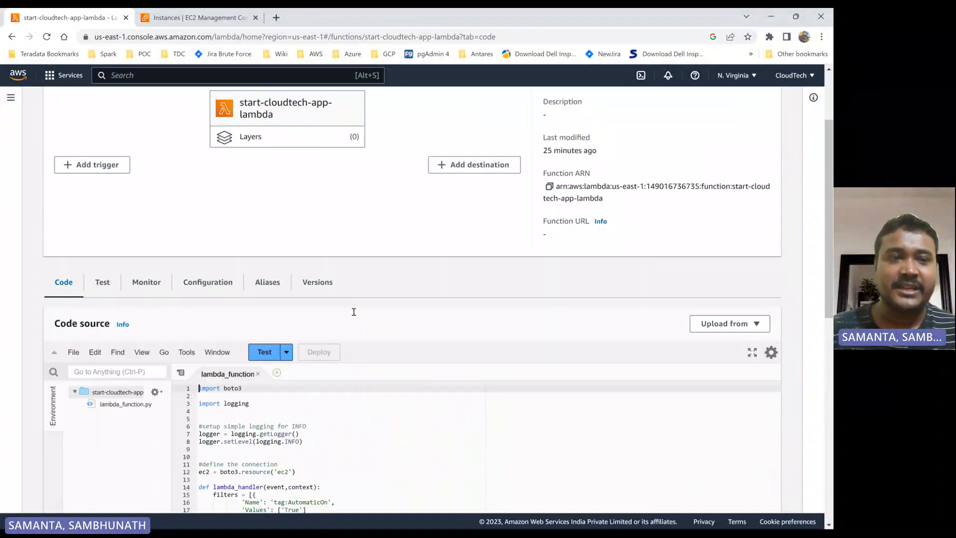
scroll(243, 264, up, 1)
scroll(170, 293, down, 4)
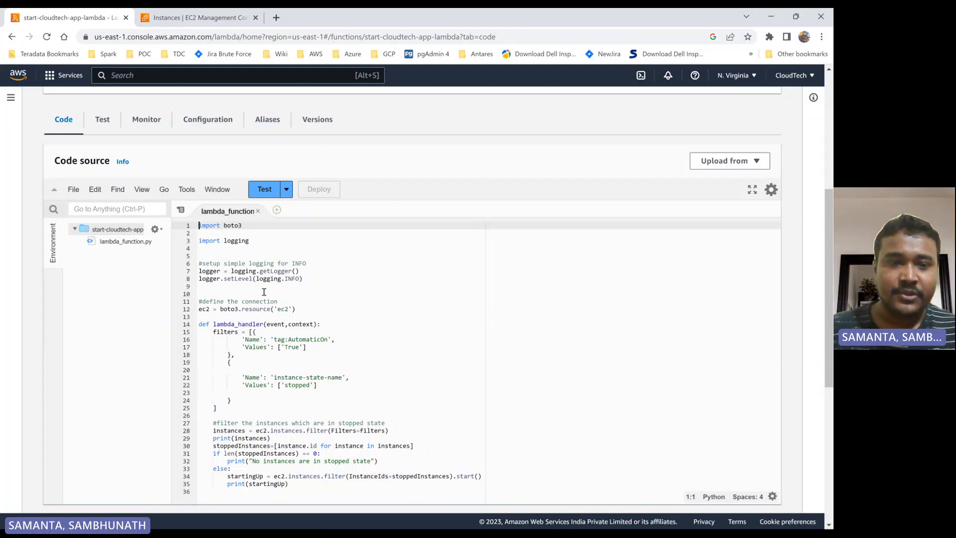
scroll(259, 291, down, 3)
scroll(262, 293, up, 3)
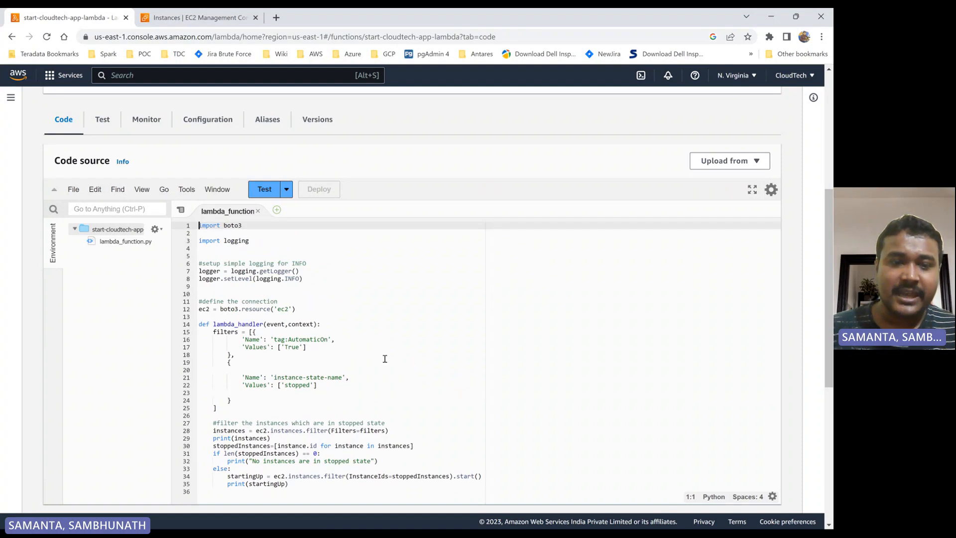
double_click(308, 339)
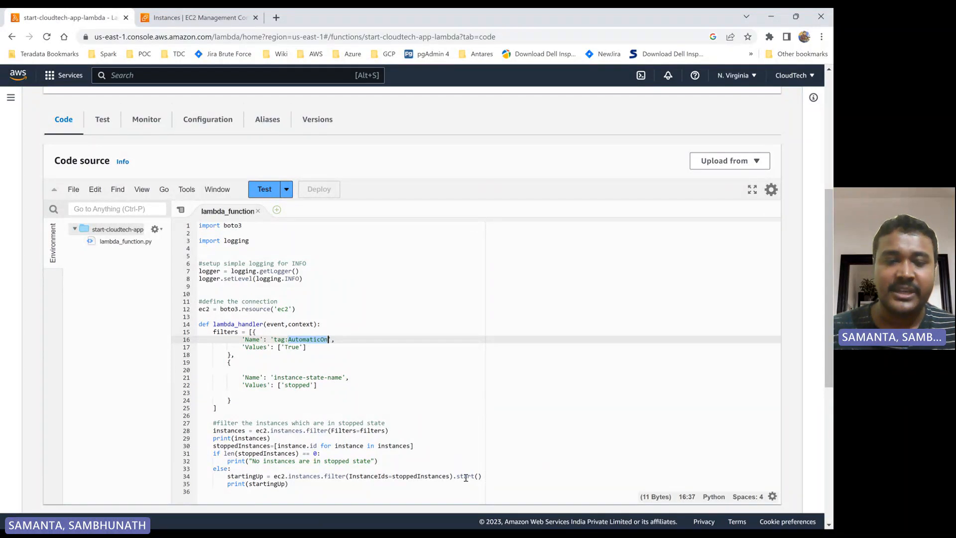
scroll(466, 477, up, 5)
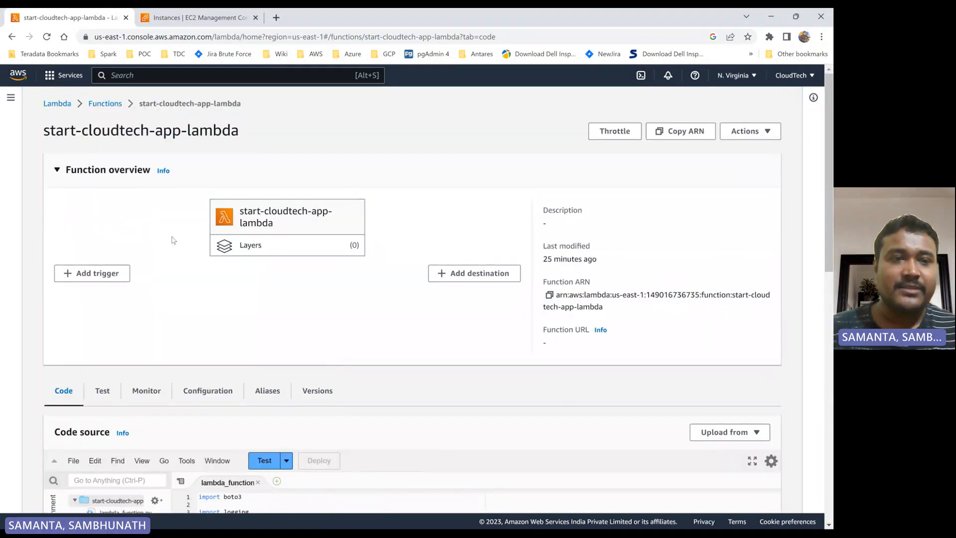
Open the stop-cloudtech-app-lambda function from the functions list and examine its code for filtering and stopping instances
click(105, 104)
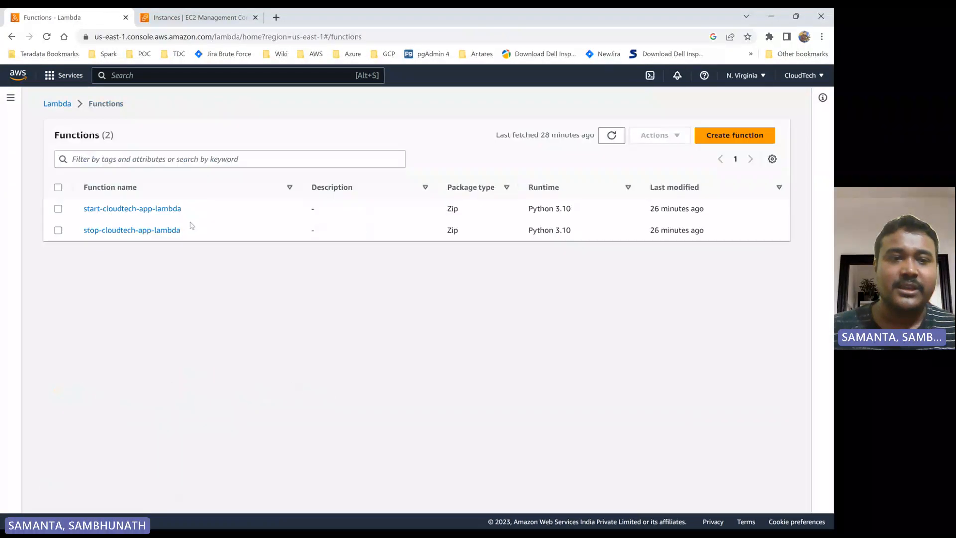
click(133, 231)
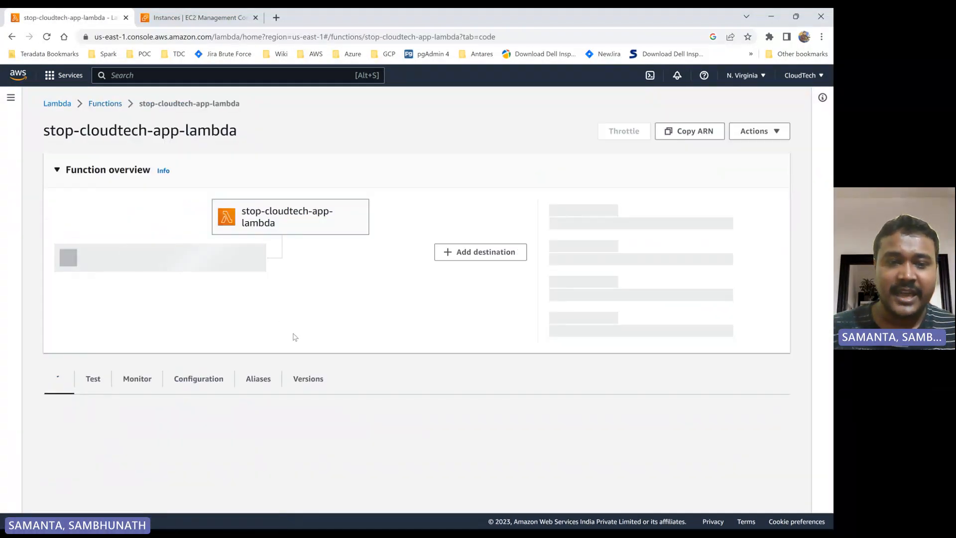
scroll(343, 364, down, 3)
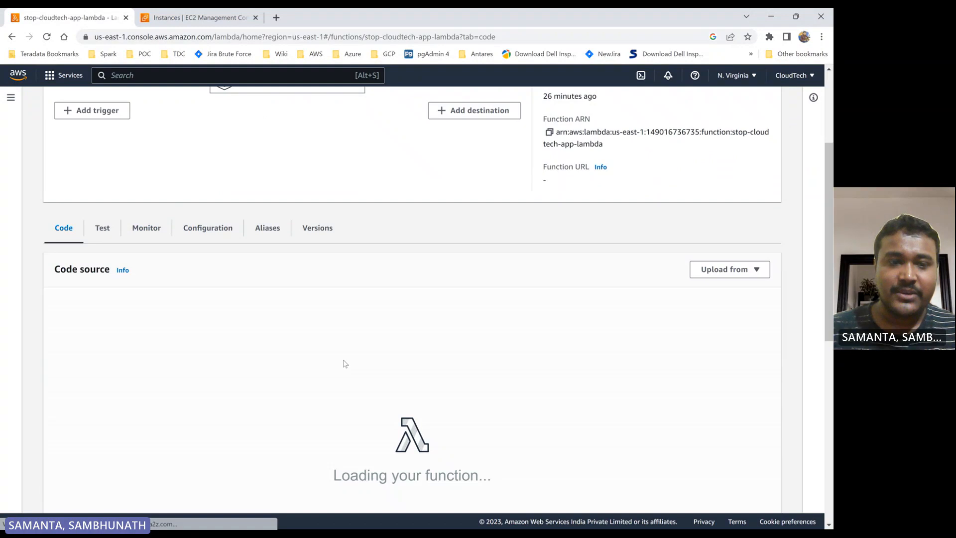
scroll(315, 371, down, 5)
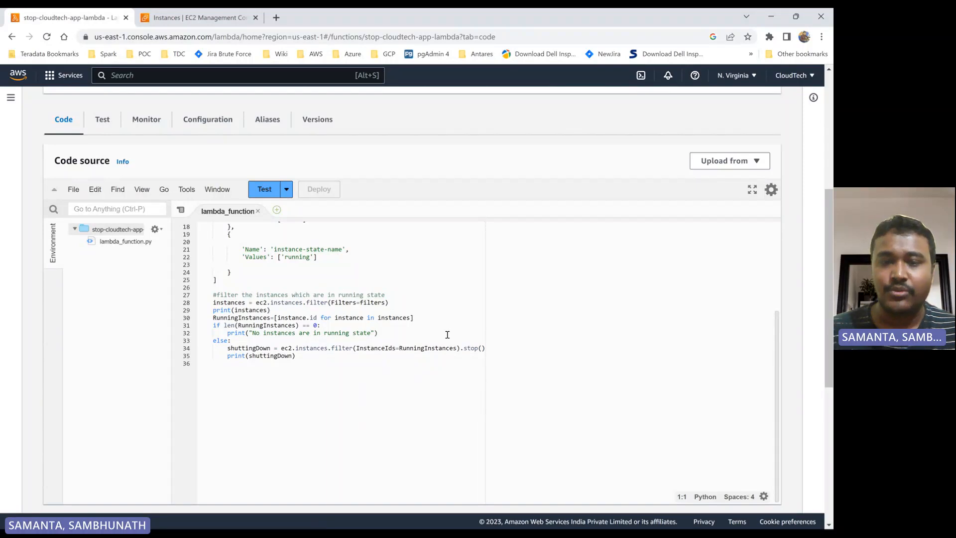
scroll(301, 297, up, 10)
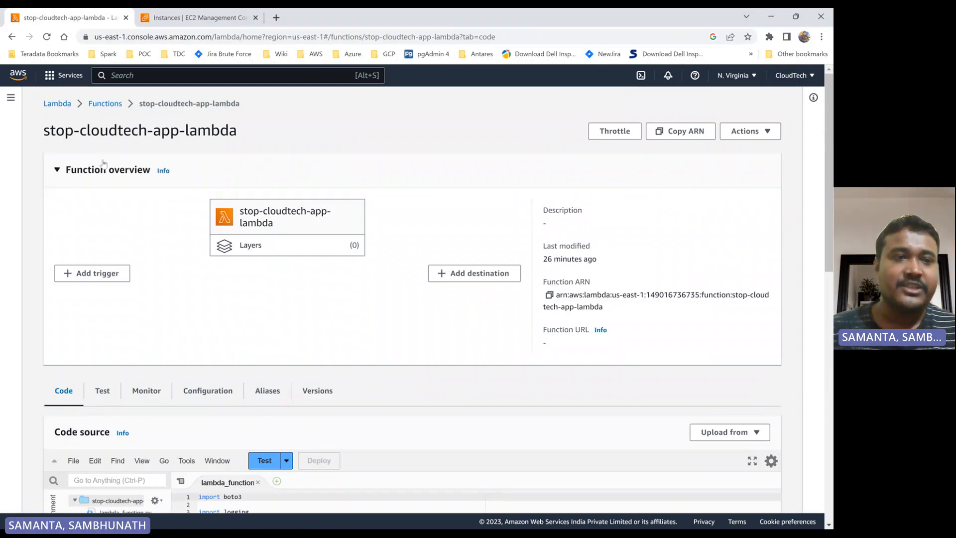
Search the AWS services for "aws step" and open Step Functions
click(120, 76)
text(aws)
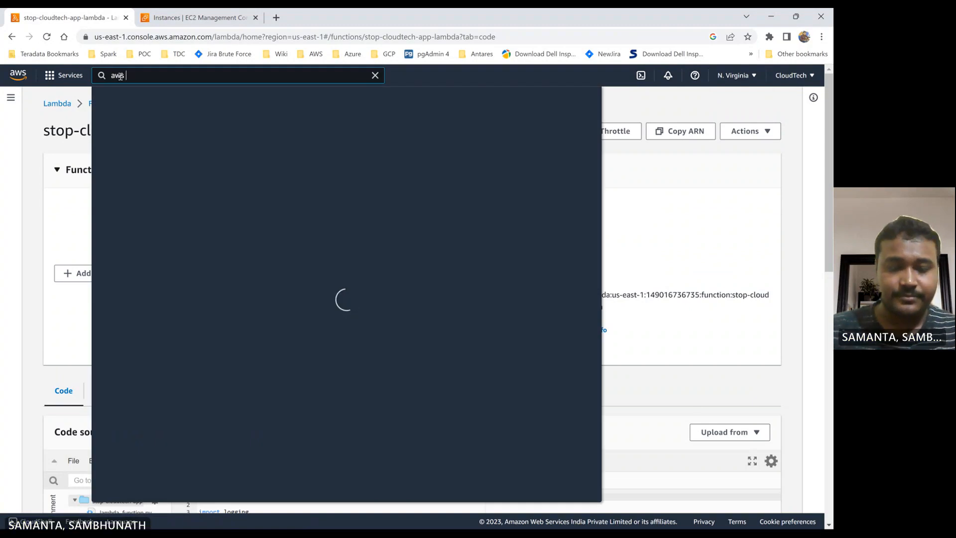
text( step)
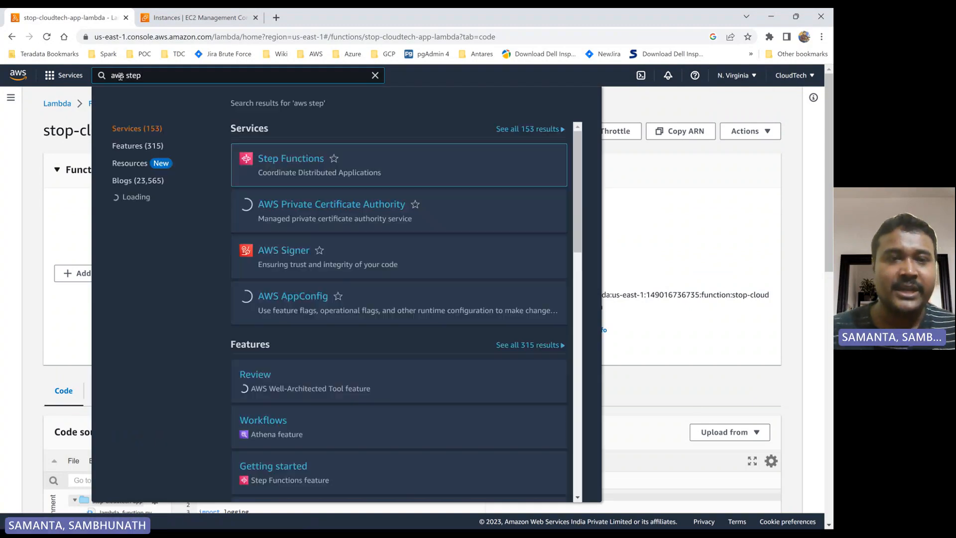
click(303, 161)
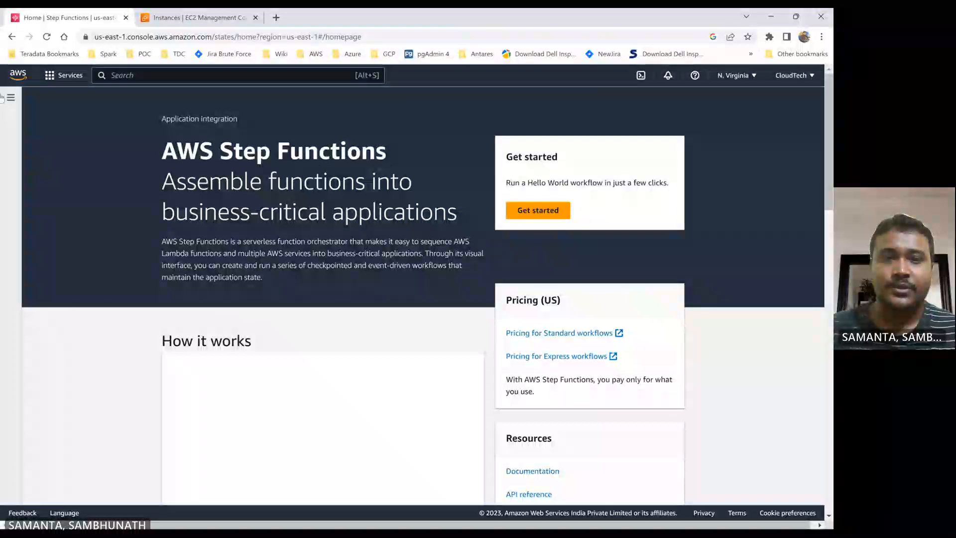
click(538, 212)
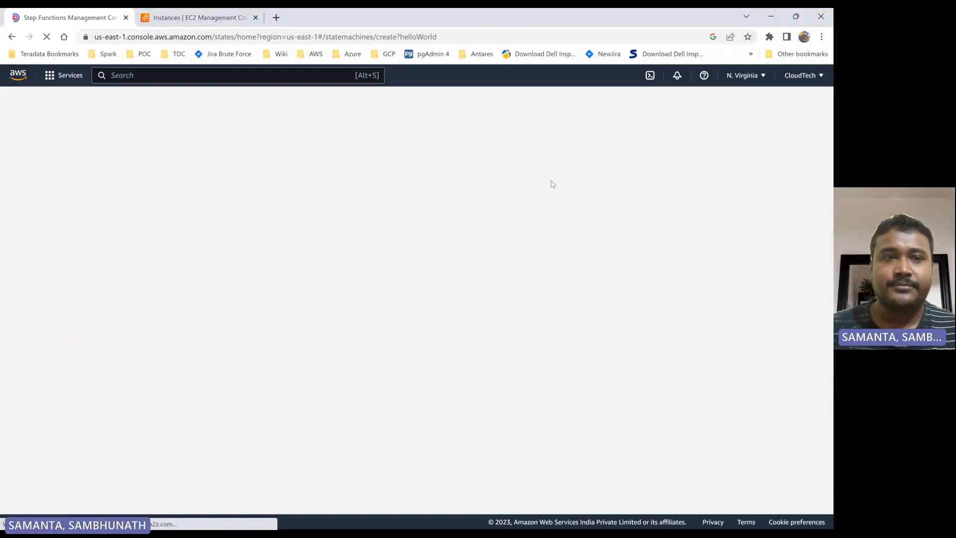
scroll(418, 208, down, 1)
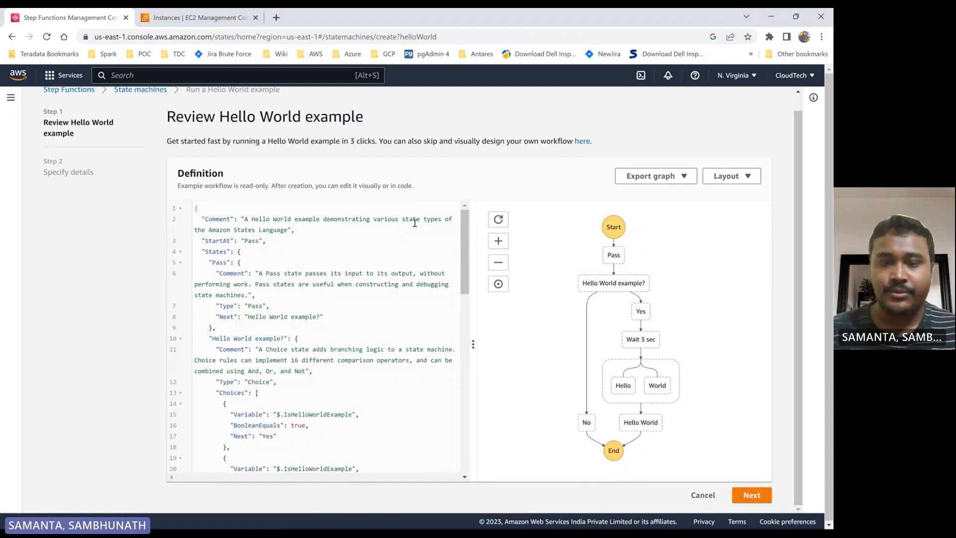
scroll(415, 223, down, 2)
click(701, 495)
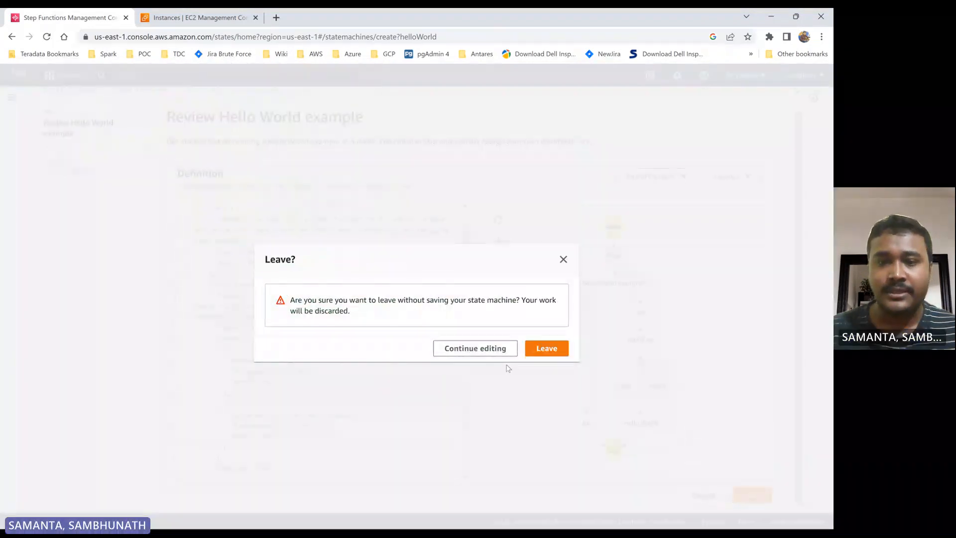
click(546, 352)
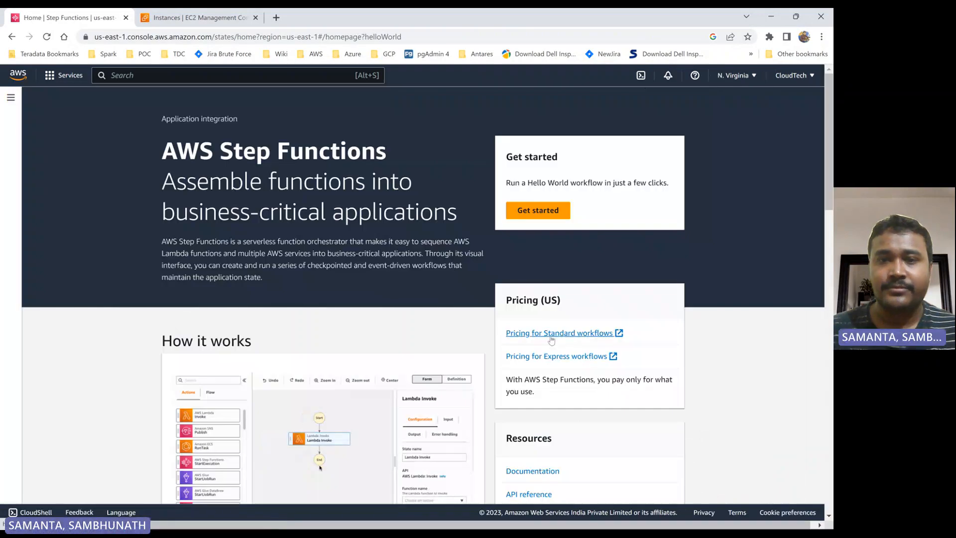
Go to the State machines list through the Hello World example, leaving that example unsaved
click(530, 215)
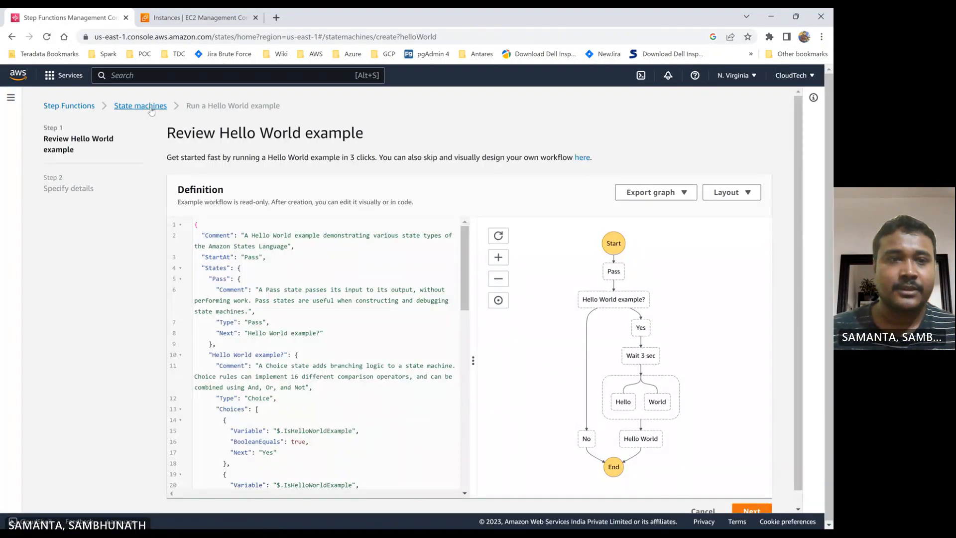
click(151, 108)
click(546, 343)
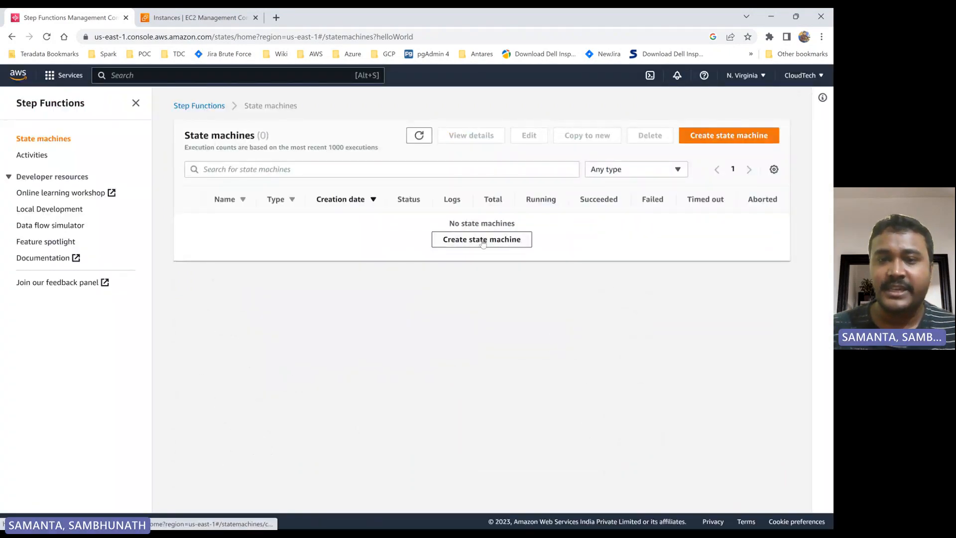
Start creating a Standard state machine with the workflow written in code, and bring up its definition
click(483, 241)
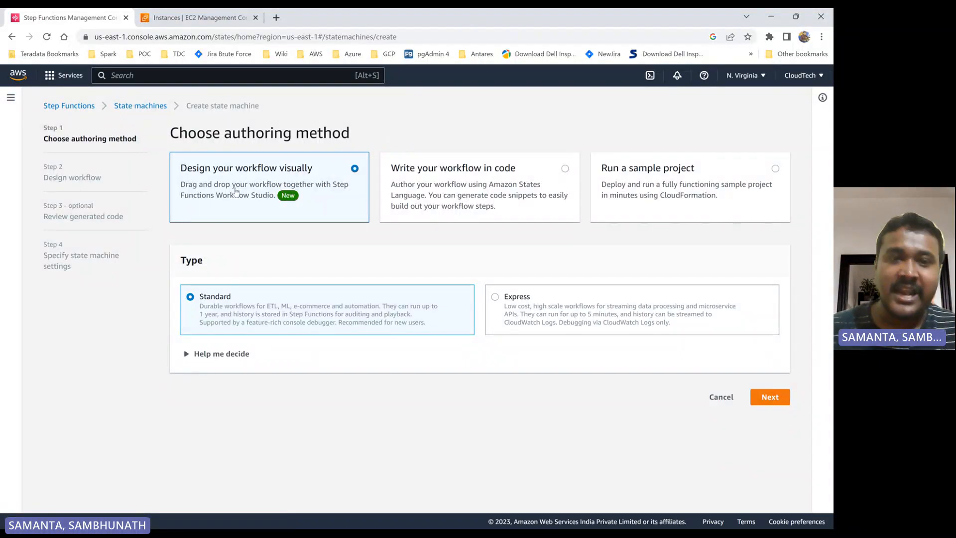
click(567, 171)
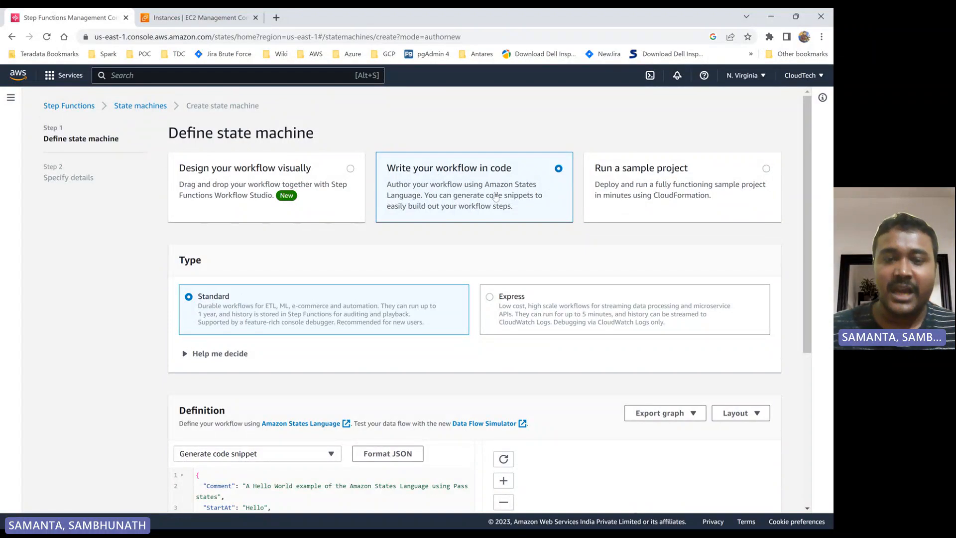
scroll(429, 241, down, 3)
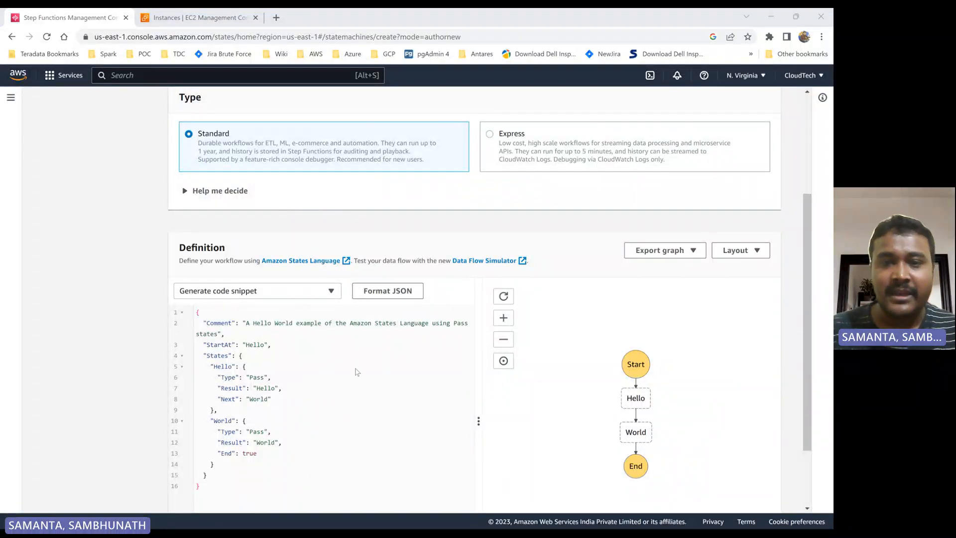
Switch to Visual Studio Code and open stepfunction-ec2.json from the StepFunctionLambda folder
key(alt+Tab)
key(alt+Tab)
key(alt+Tab)
key(alt+Tab)
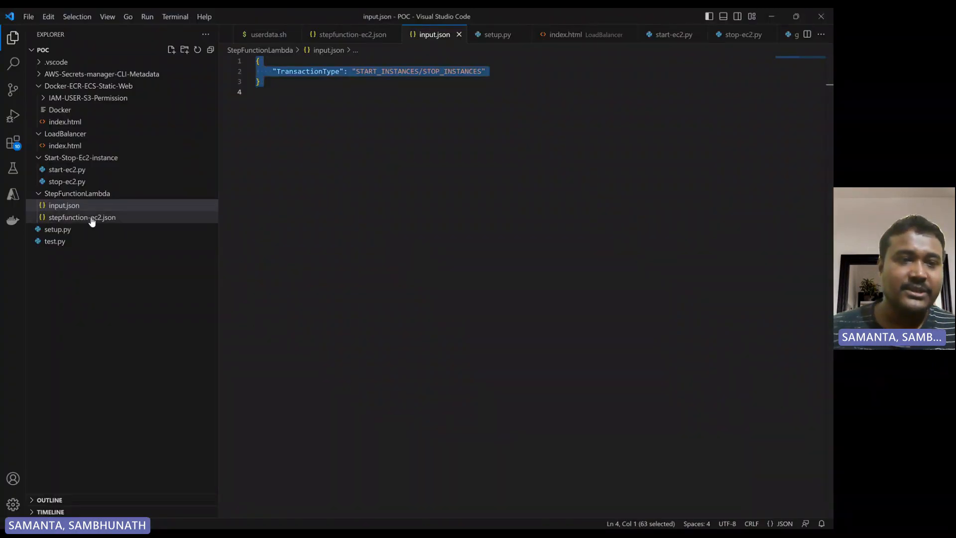
click(91, 219)
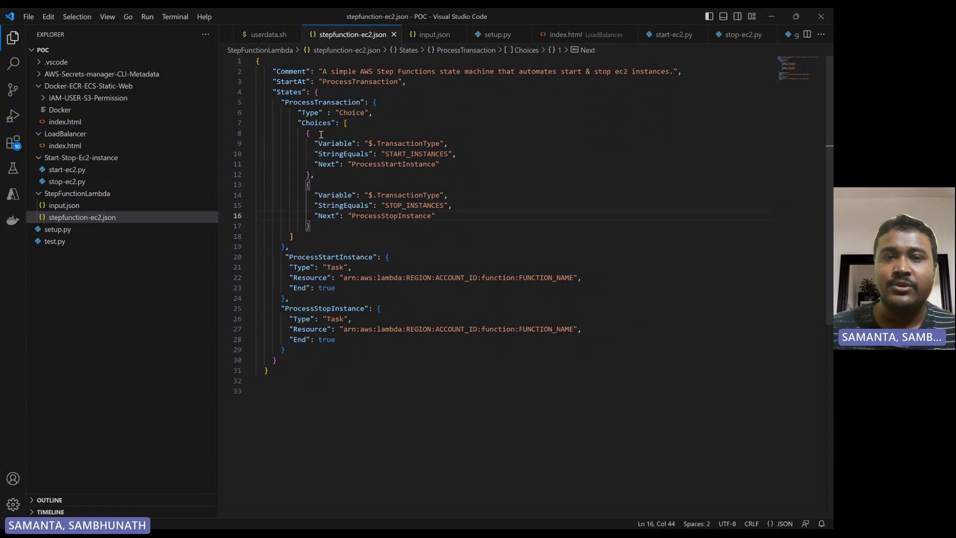
Examine the Choice state's TransactionType conditions and how START_INSTANCES and STOP_INSTANCES lead to the ProcessStartInstance and ProcessStopInstance tasks
double_click(357, 111)
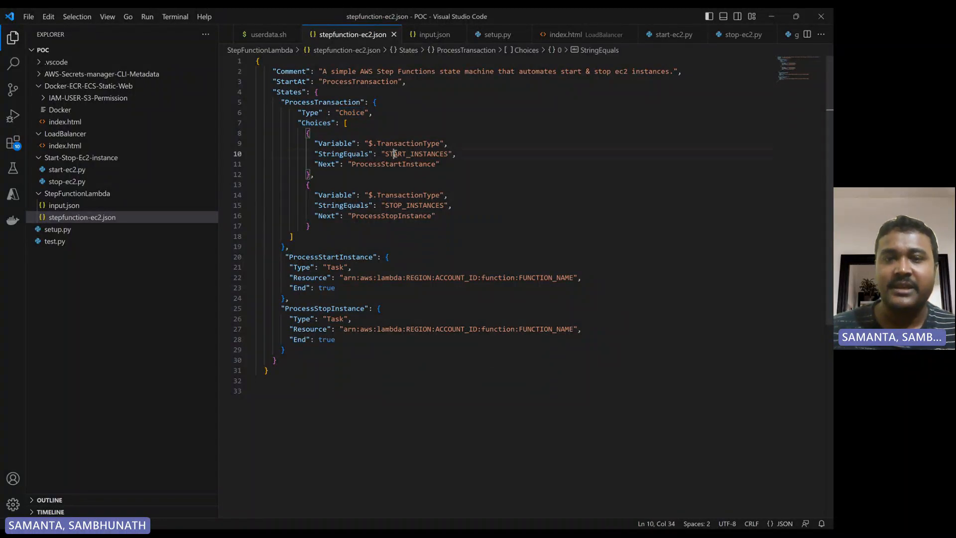
double_click(391, 155)
click(402, 206)
double_click(402, 206)
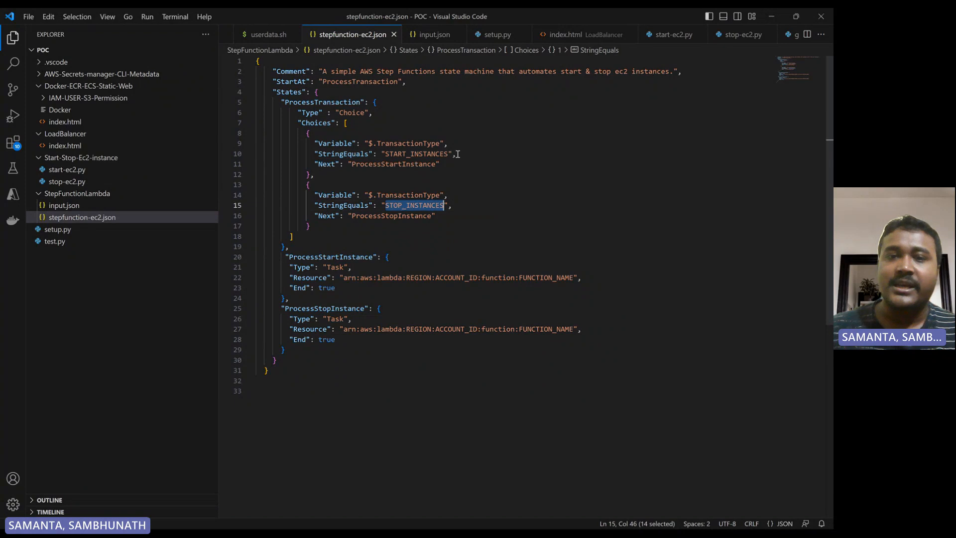
click(415, 143)
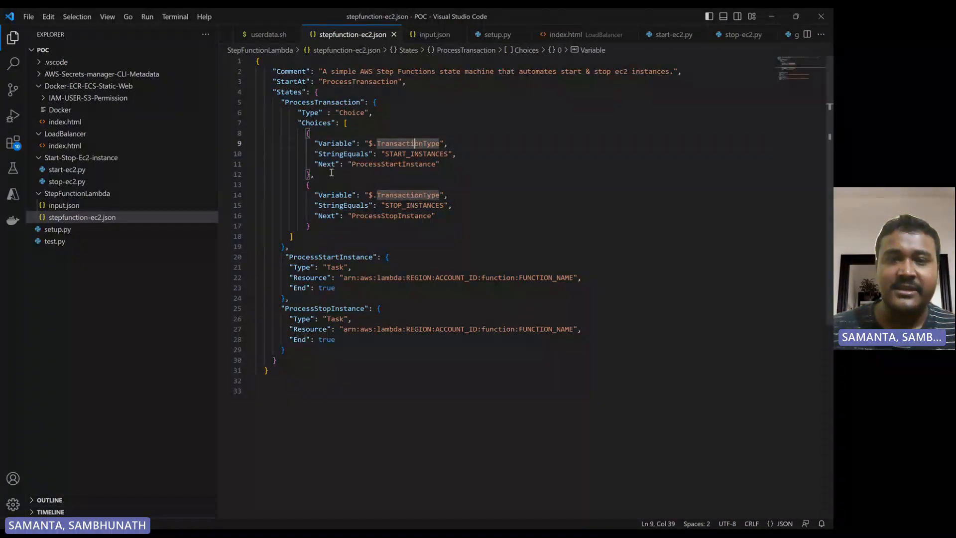
double_click(371, 165)
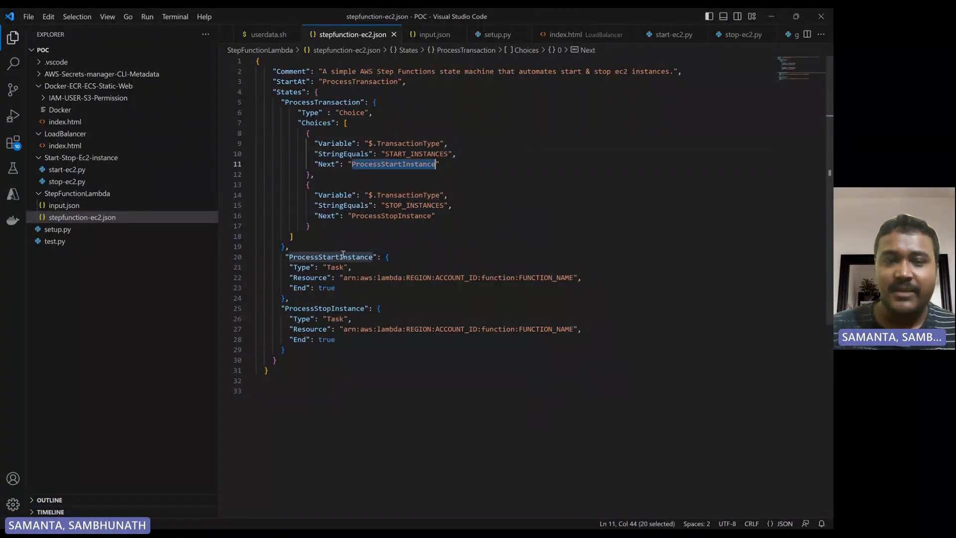
click(401, 208)
double_click(390, 216)
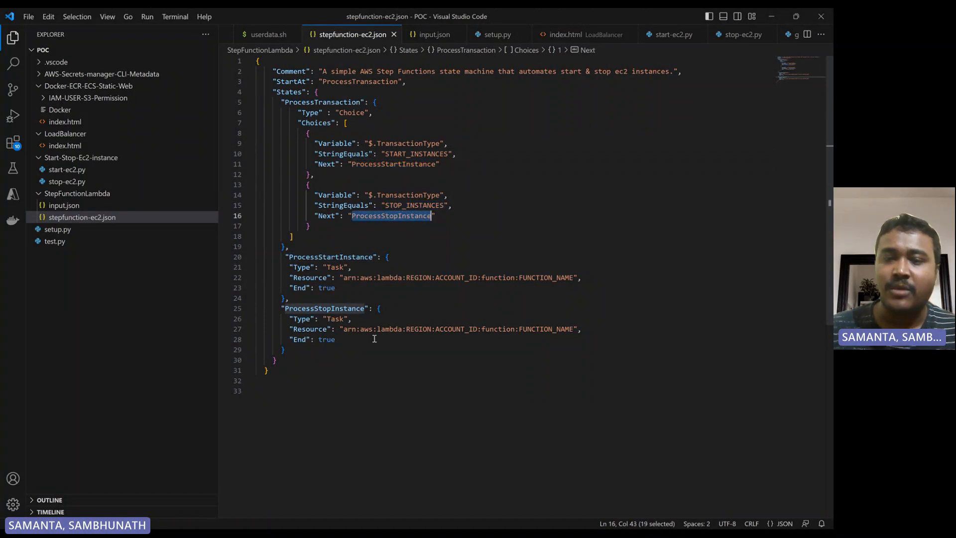
Copy the entire contents of stepfunction-ec2.json, switch to the Step Functions page in Chrome, and replace the Hello World definition with it
click(531, 309)
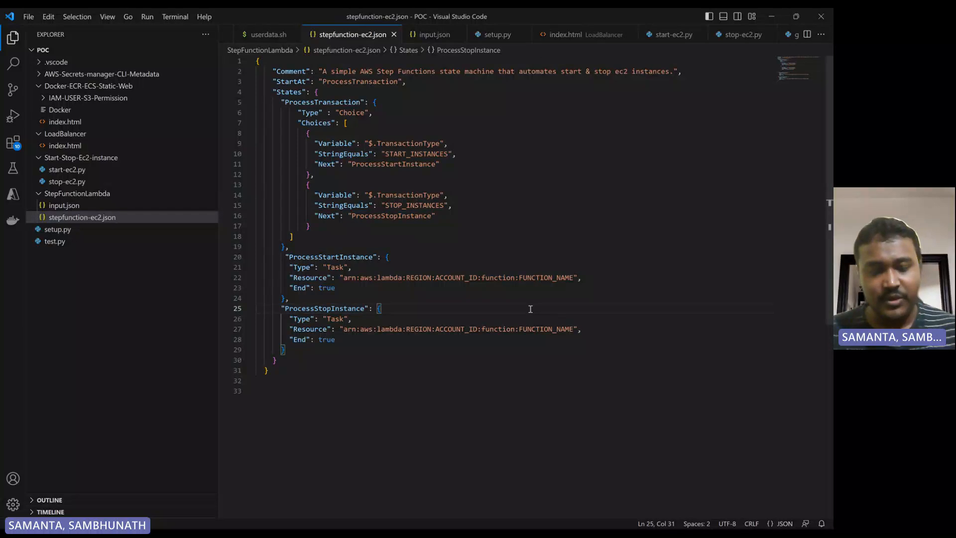
key(ctrl+a)
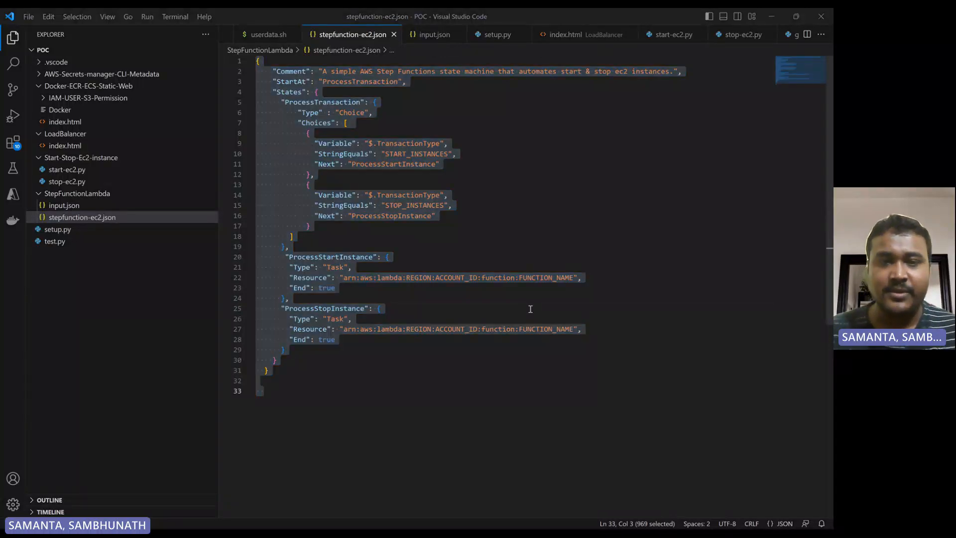
key(alt+Tab)
key(Tab)
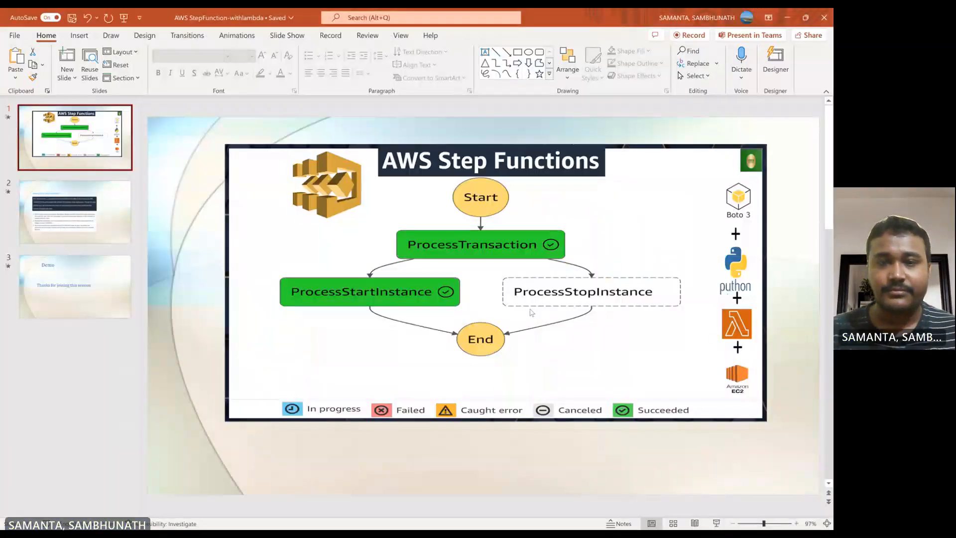
key(alt+Tab)
key(Tab)
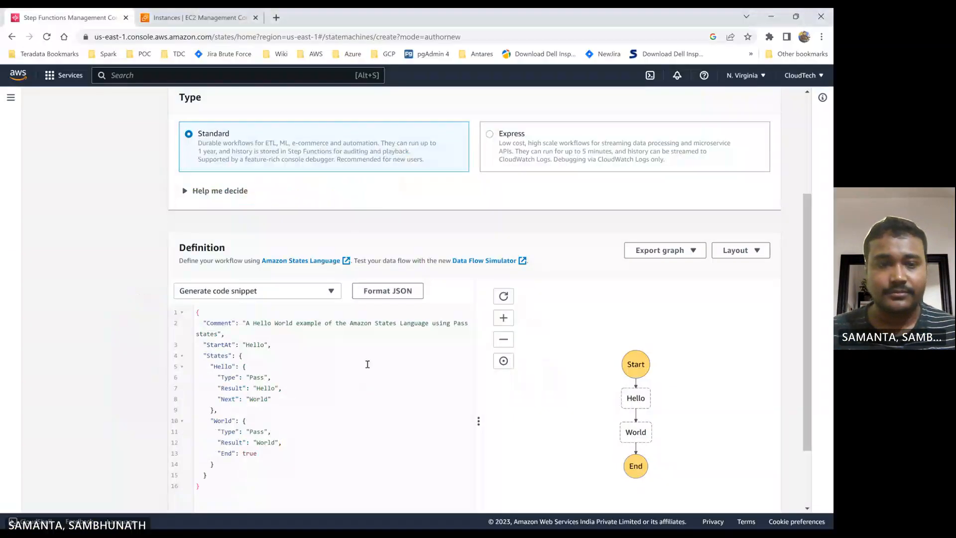
click(361, 365)
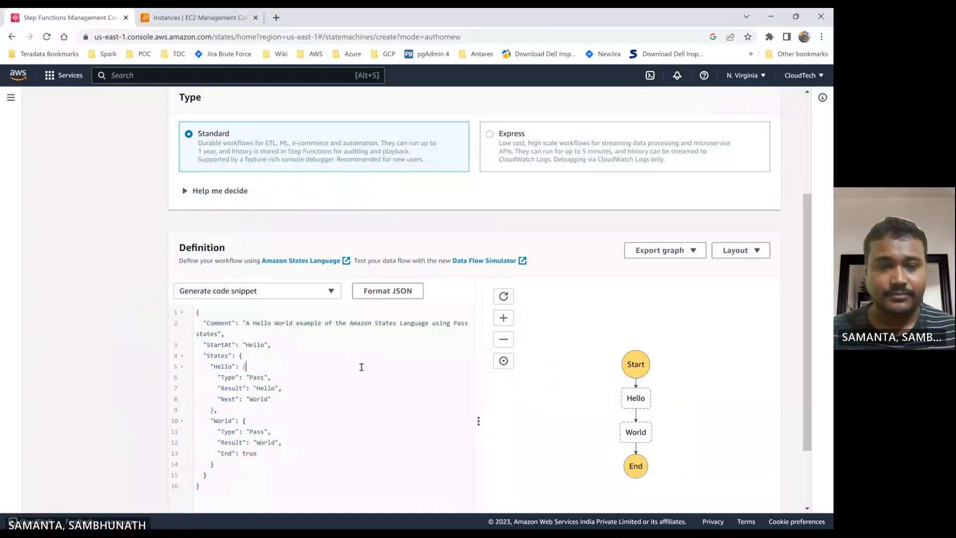
key(ctrl+a)
key(ctrl+v)
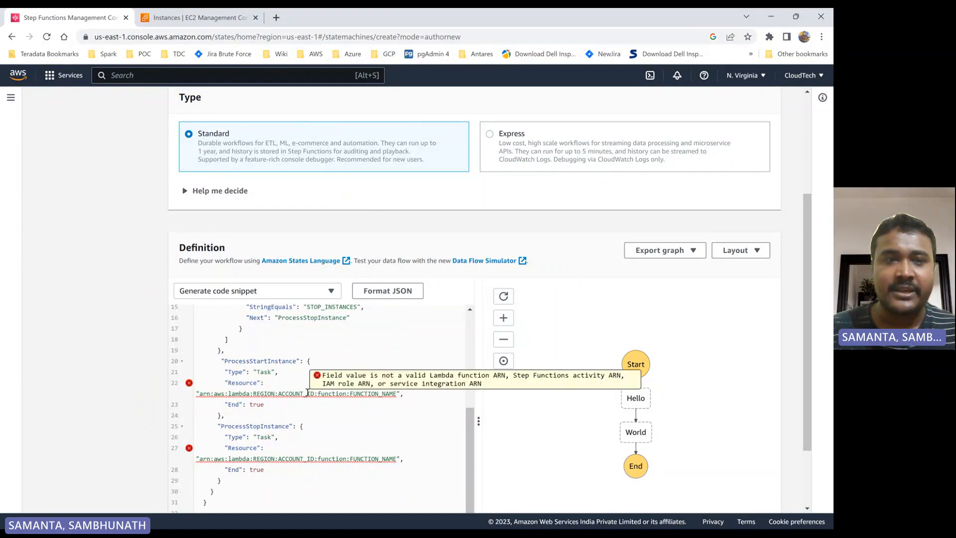
Bring up the Lambda functions list in the browser tab that holds the EC2 instances
click(220, 19)
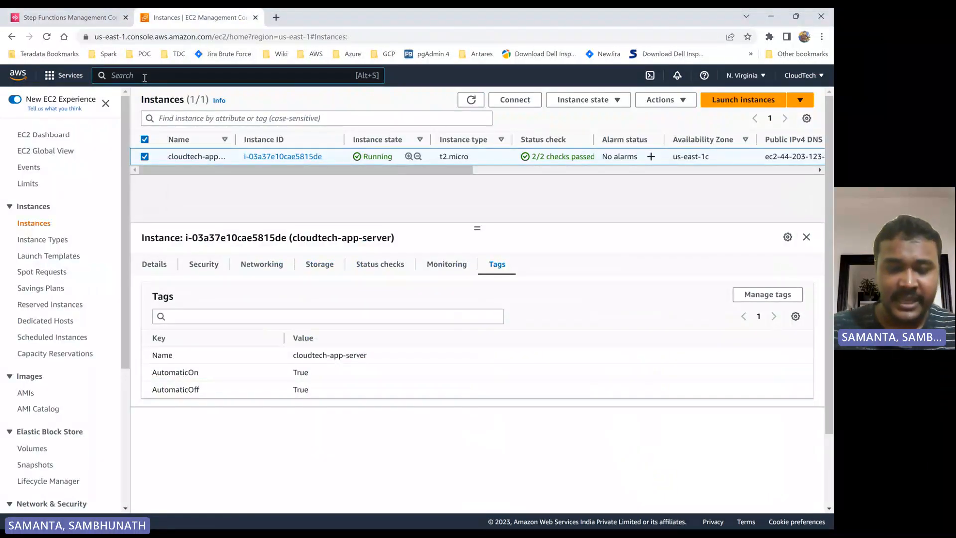
click(144, 77)
text(lambda)
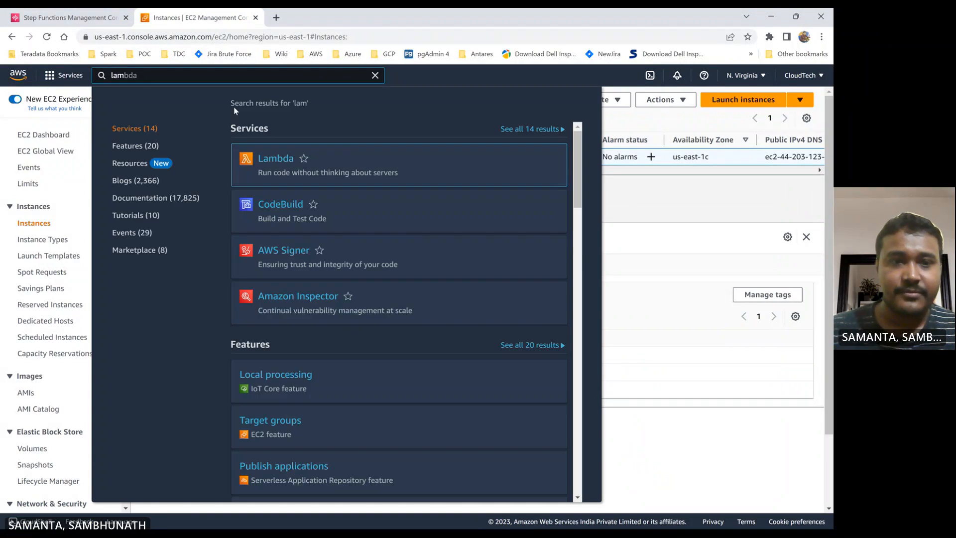
click(269, 159)
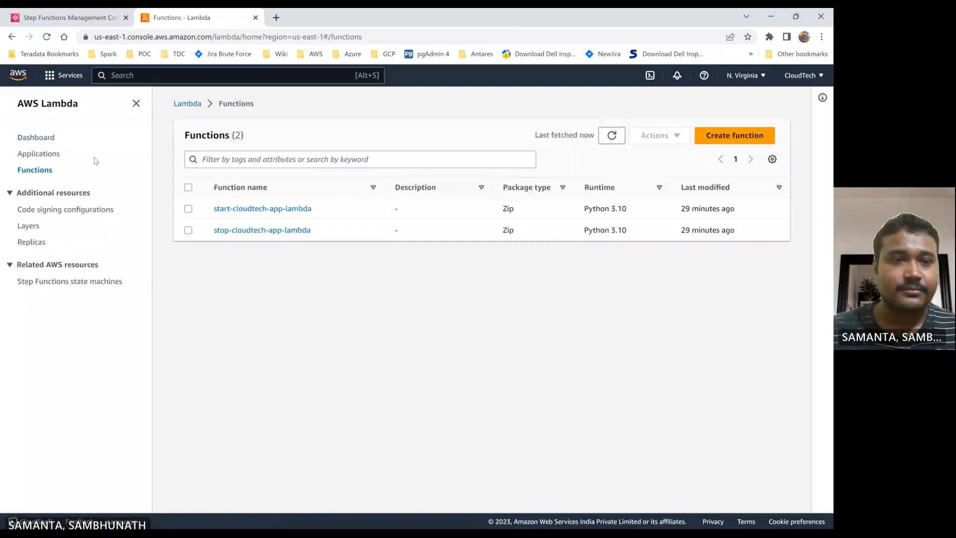
Replace the ProcessStartInstance task's placeholder Resource with the function ARN copied from start-cloudtech-app-lambda
click(97, 13)
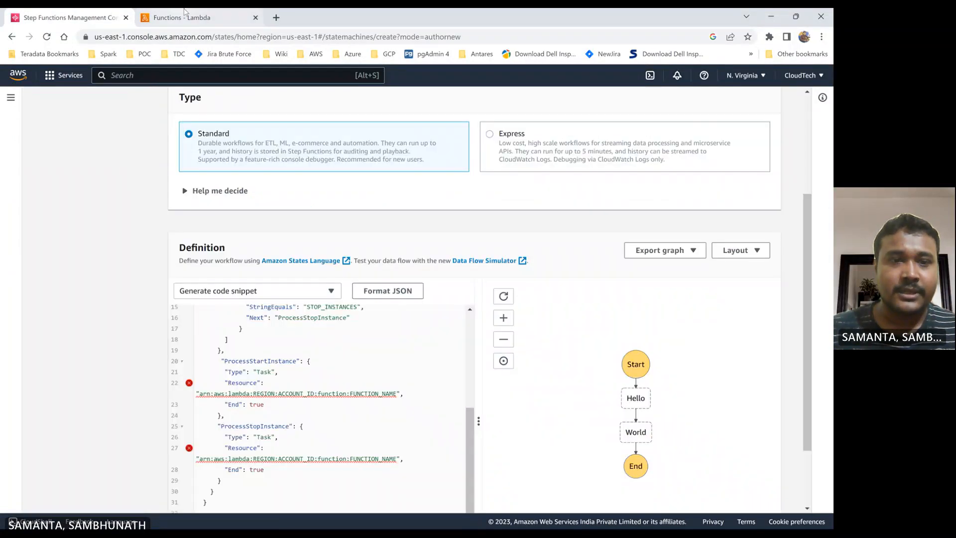
click(234, 18)
click(262, 209)
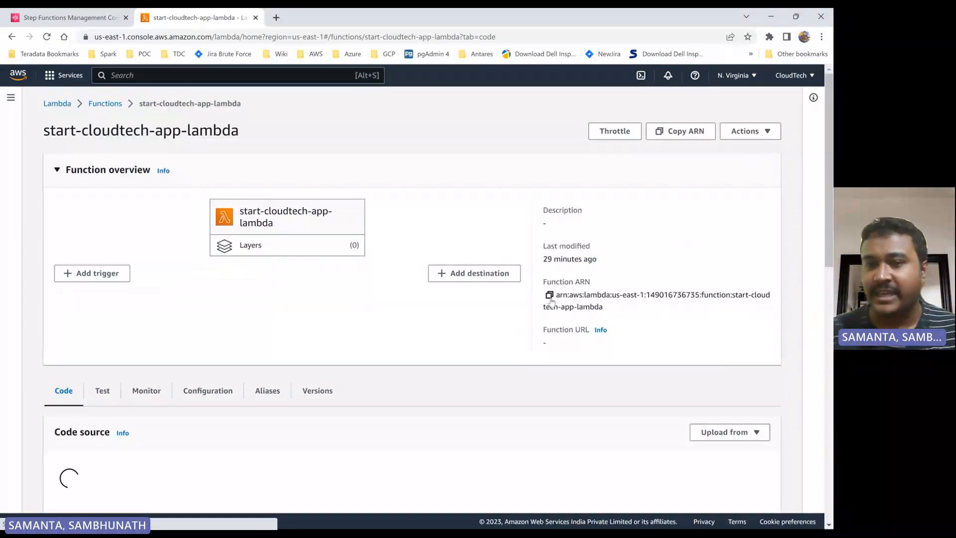
click(549, 295)
click(94, 19)
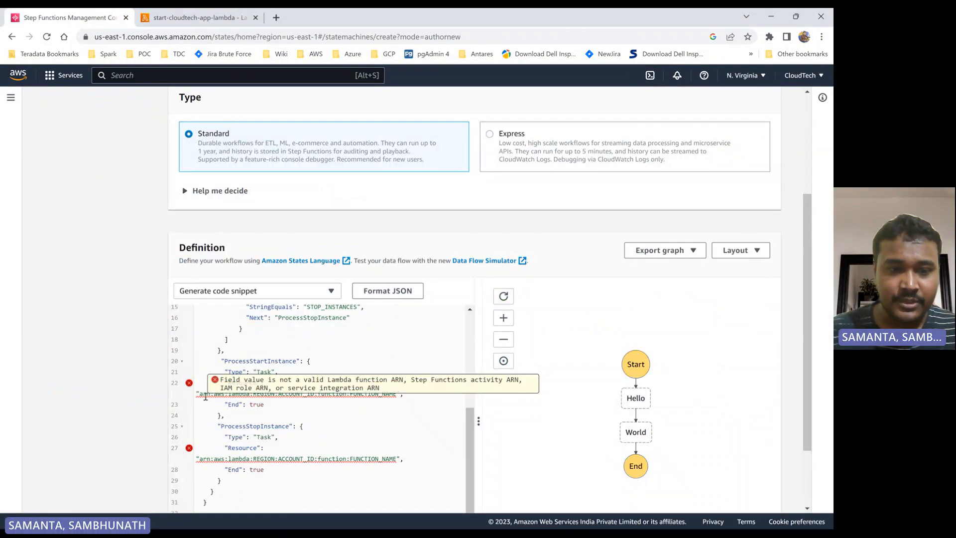
shift+click(397, 392)
key(ctrl+v)
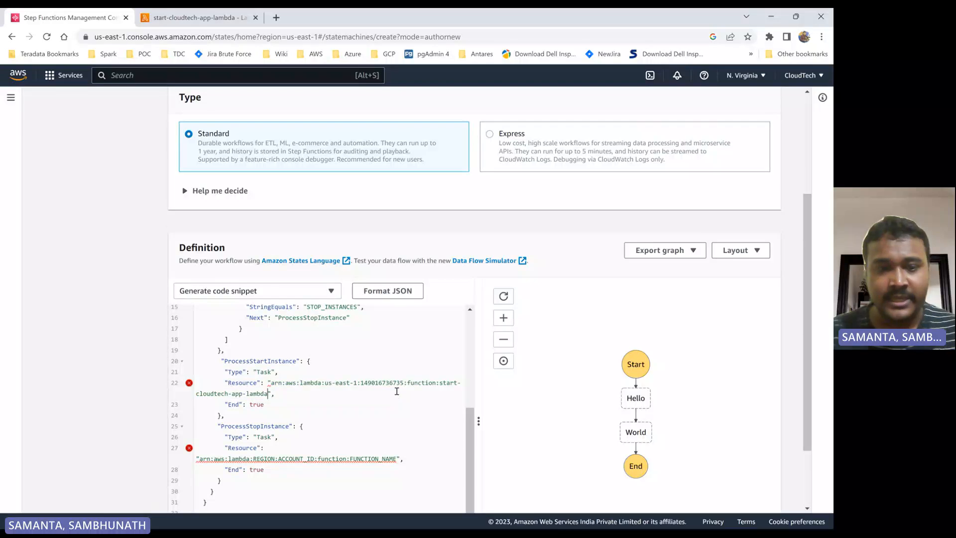
Replace the ProcessStopInstance task's placeholder Resource with the function ARN copied from stop-cloudtech-app-lambda
click(195, 18)
click(105, 103)
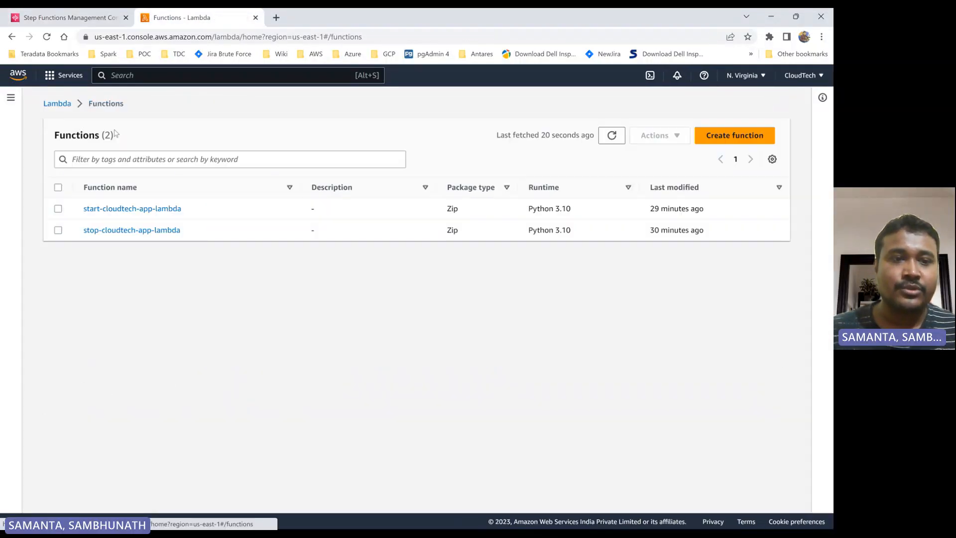
click(139, 232)
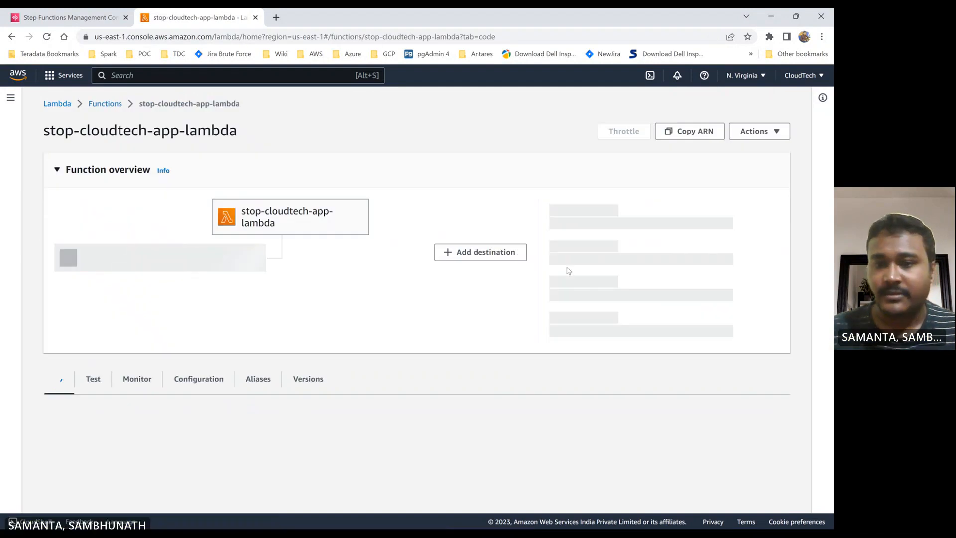
click(549, 294)
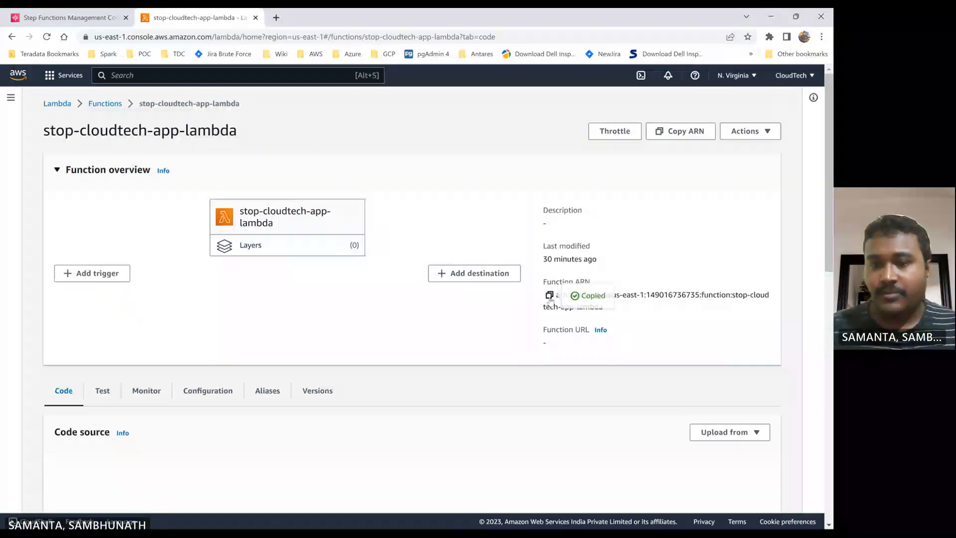
click(112, 24)
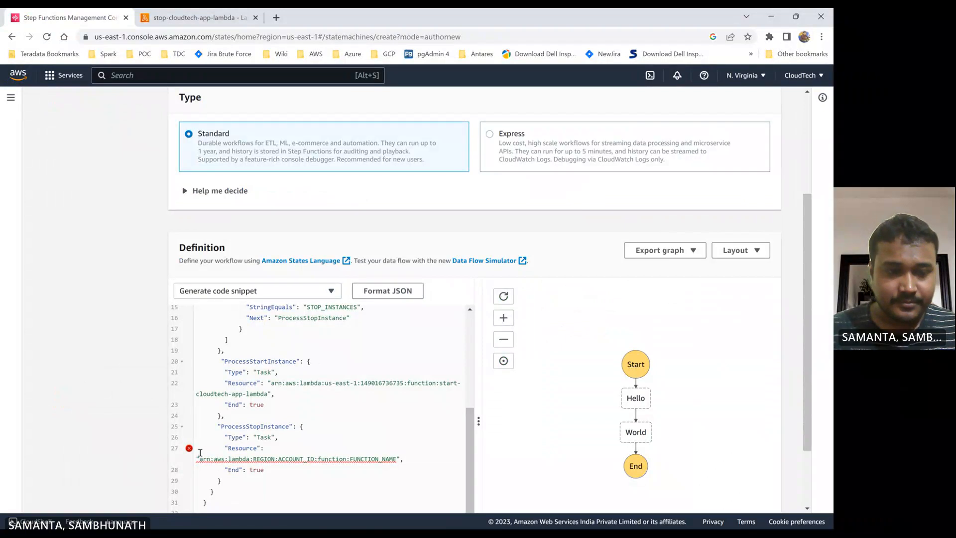
shift+click(397, 459)
key(ctrl+v)
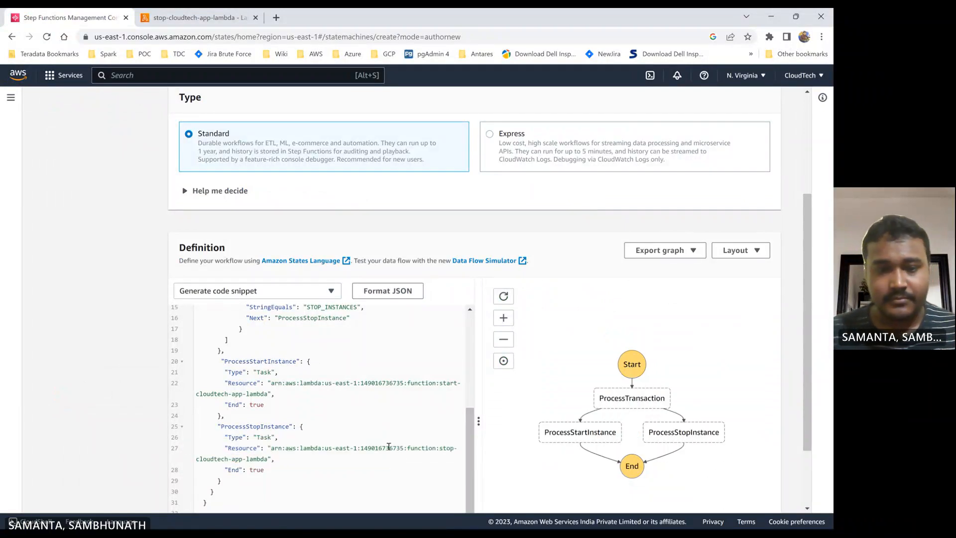
Preview the details page, return to the definition, and examine how the workflow graph branches from ProcessTransaction
scroll(380, 356, down, 2)
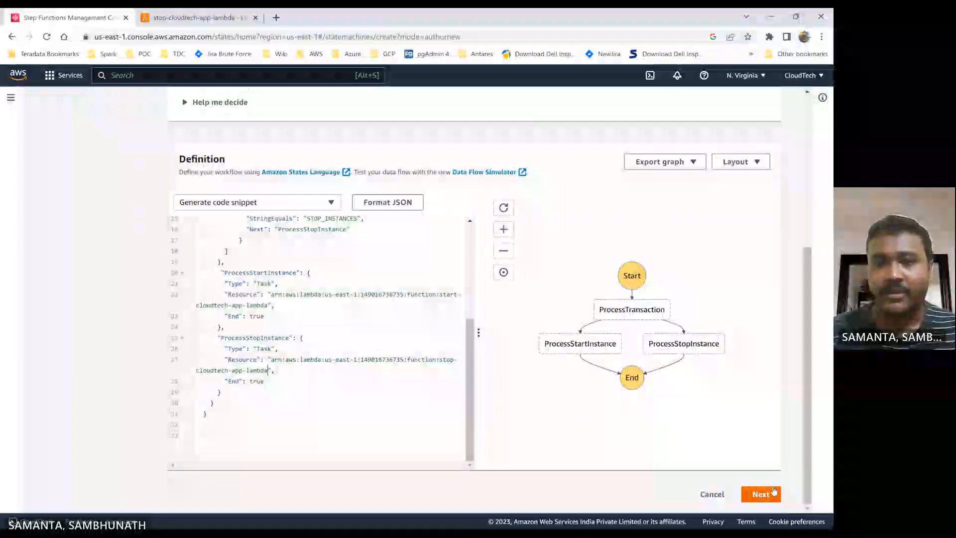
scroll(380, 335, up, 8)
scroll(387, 344, down, 5)
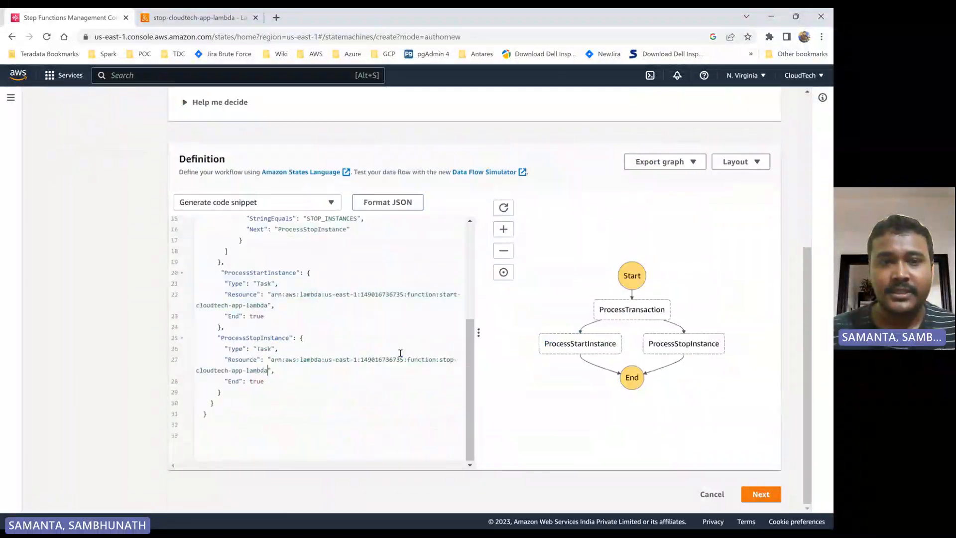
click(775, 499)
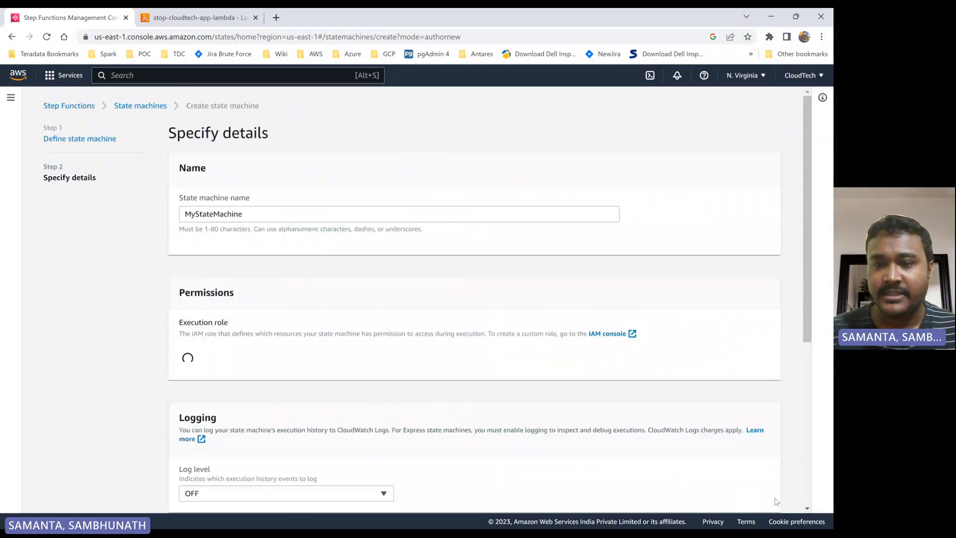
scroll(436, 402, down, 6)
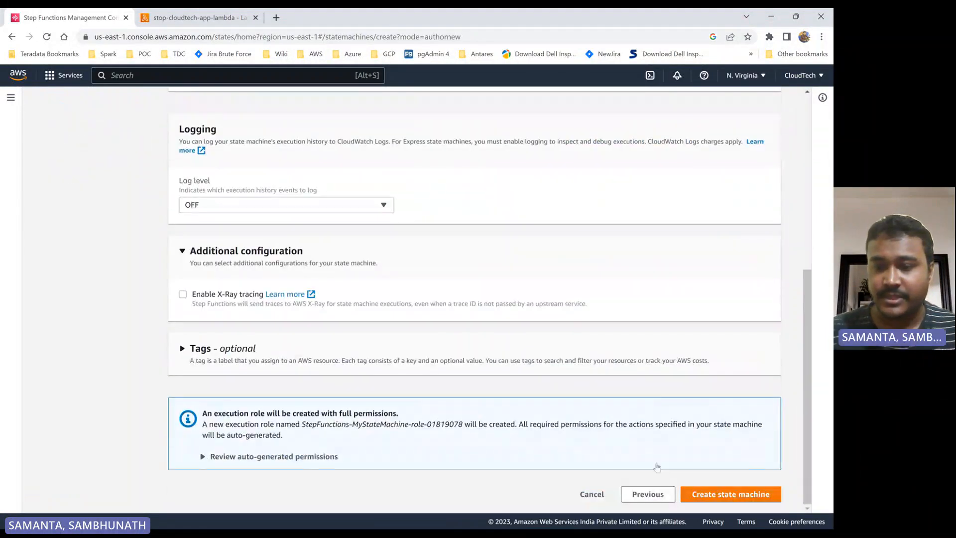
click(648, 495)
scroll(604, 387, down, 4)
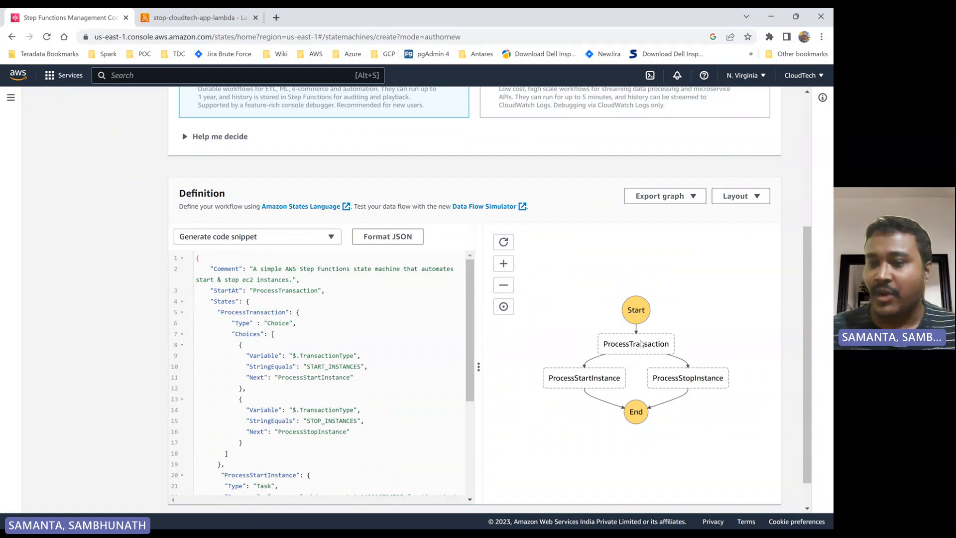
scroll(599, 426, down, 1)
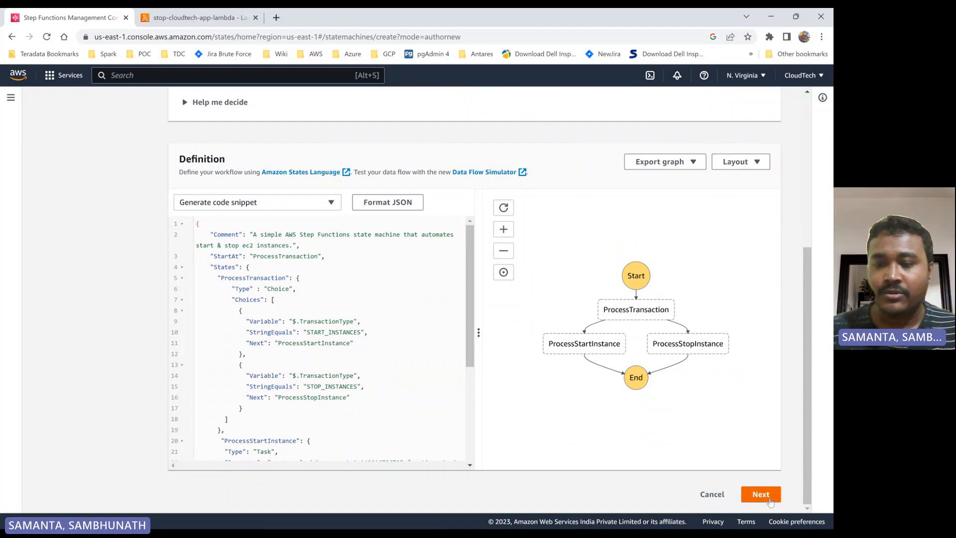
Continue to the state machine details and set the name to cloutech-app-server-step-fun
click(763, 495)
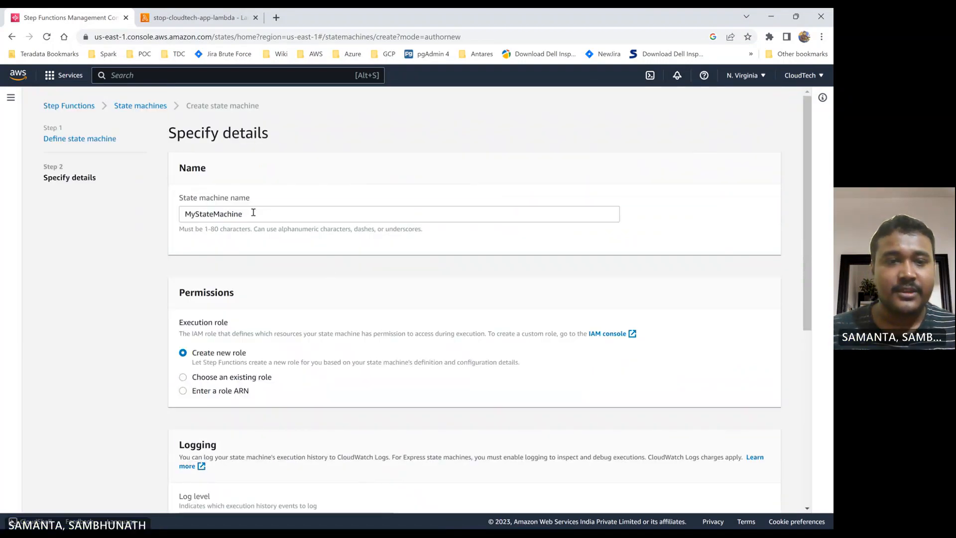
drag(252, 210, 141, 210)
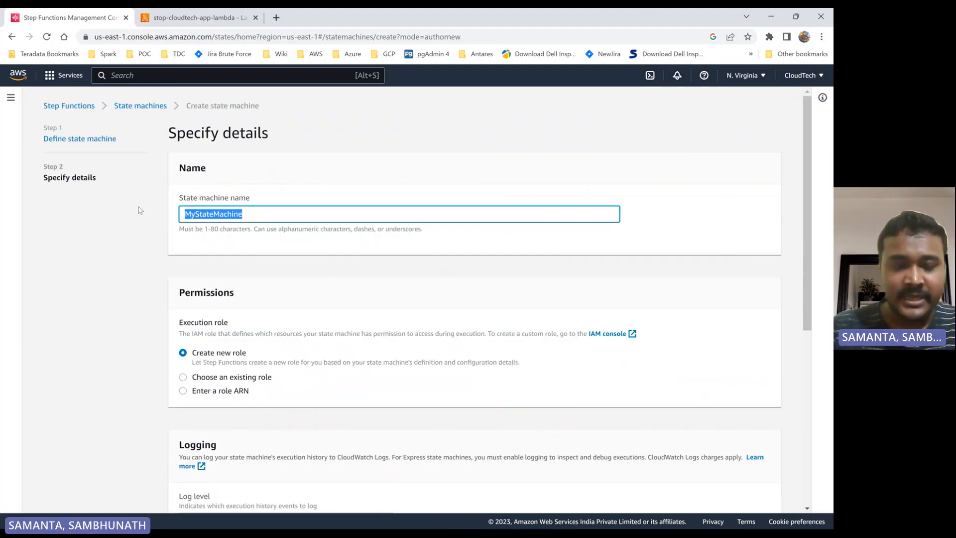
text(app)
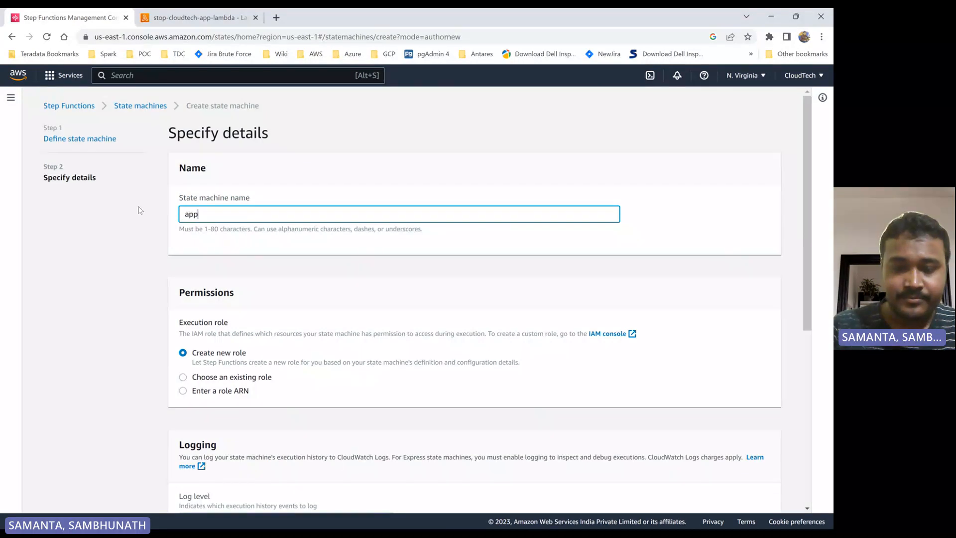
text(-server-step-fun)
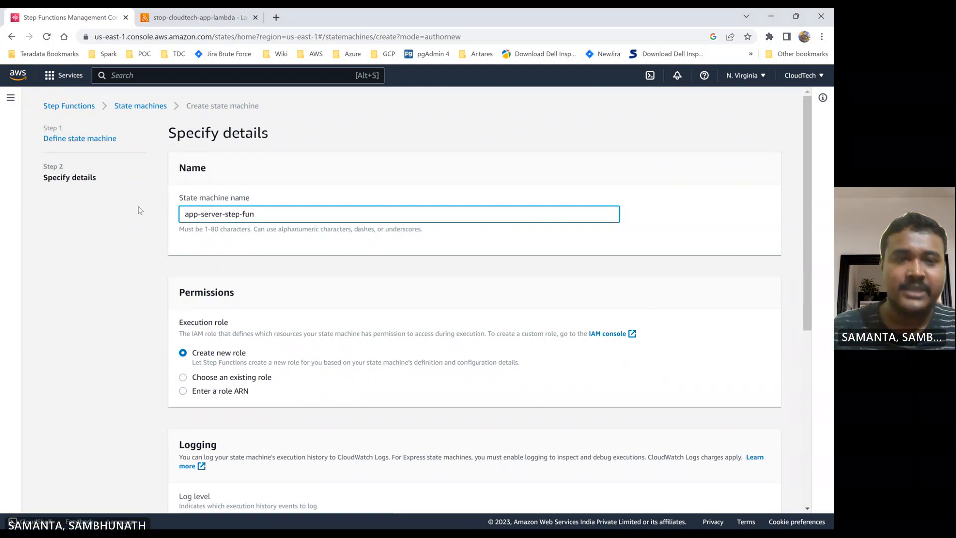
click(183, 217)
text(clou)
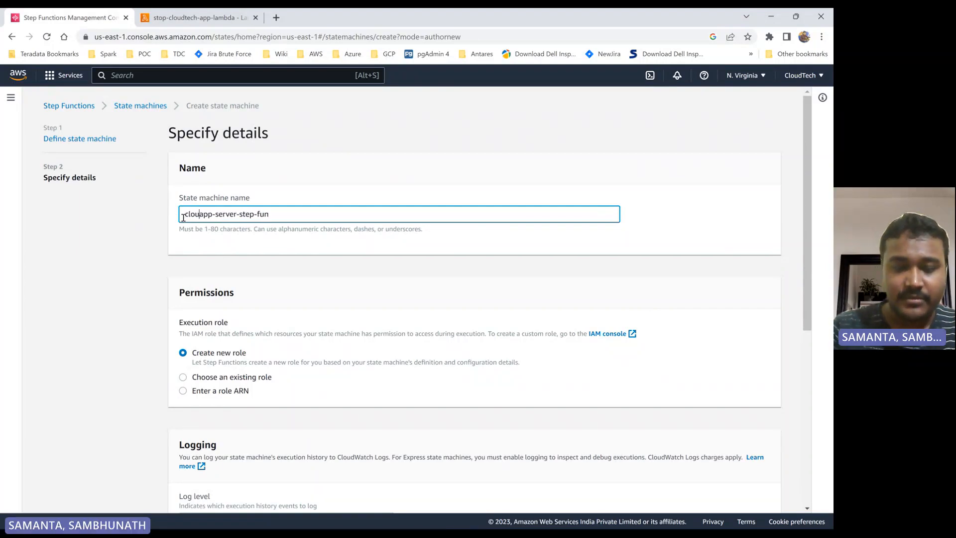
text(tech-)
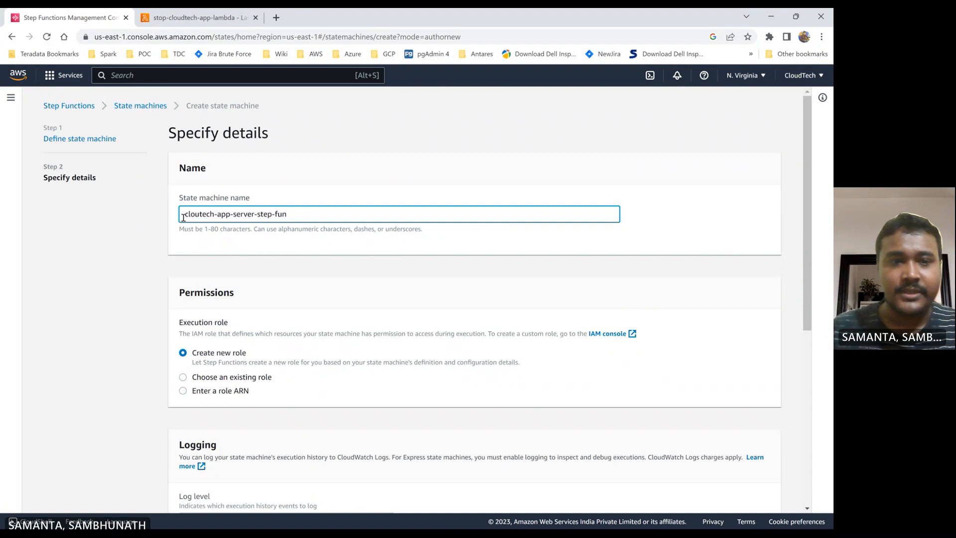
Review the execution role, logging and additional configuration settings, including the policy templates under the auto-generated permissions
scroll(312, 271, down, 3)
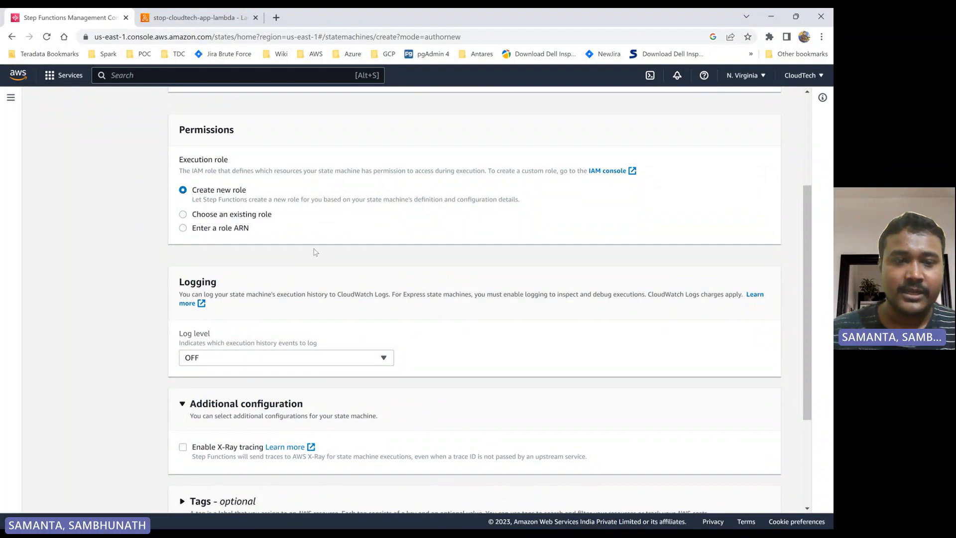
scroll(258, 272, down, 2)
scroll(262, 265, down, 1)
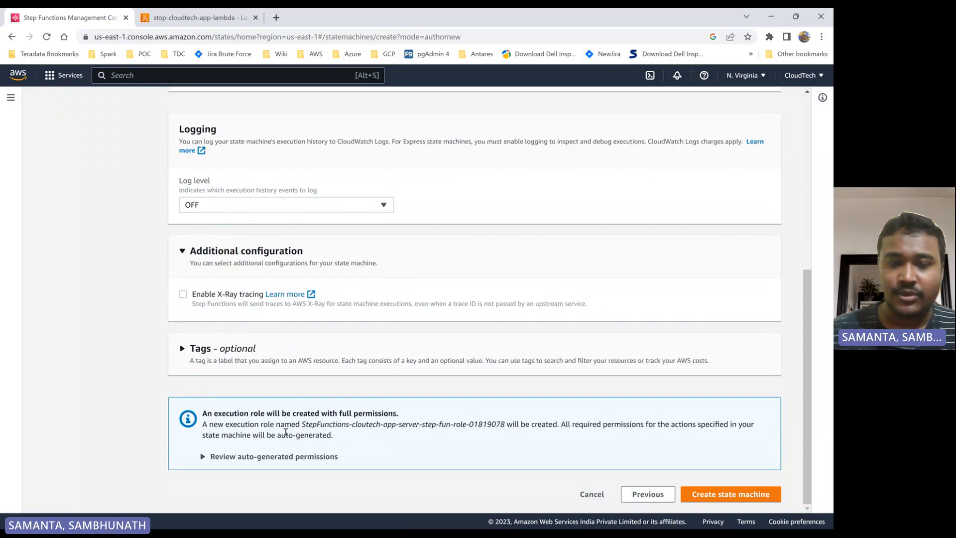
click(202, 456)
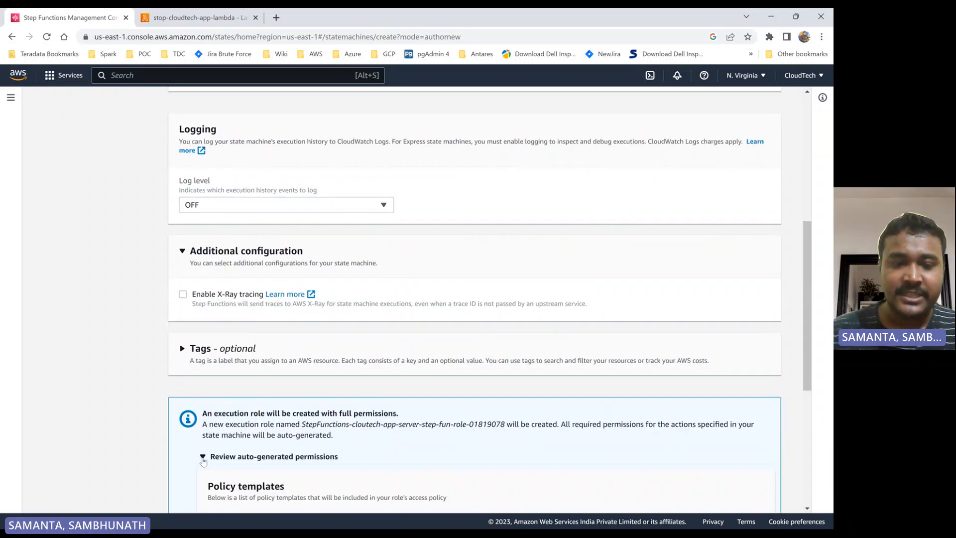
scroll(280, 411, down, 3)
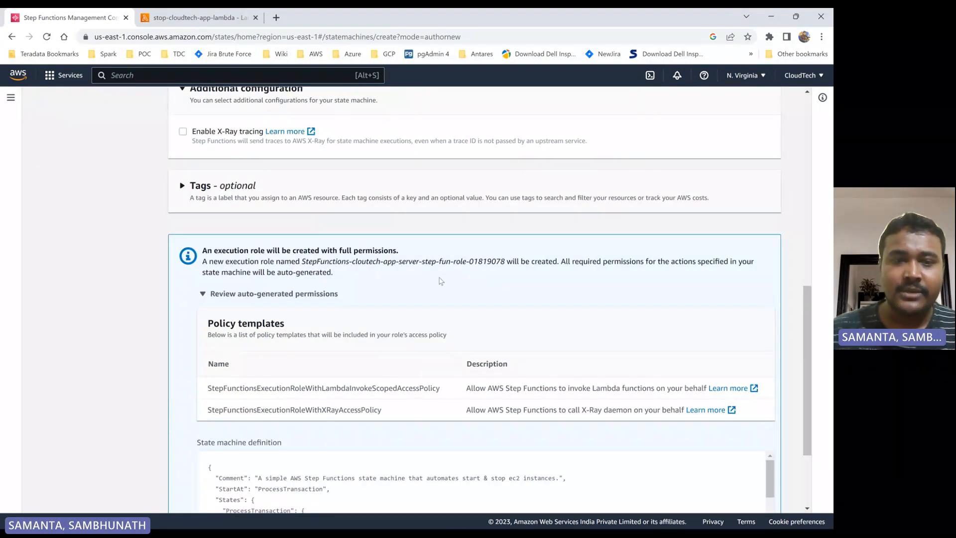
scroll(321, 303, up, 7)
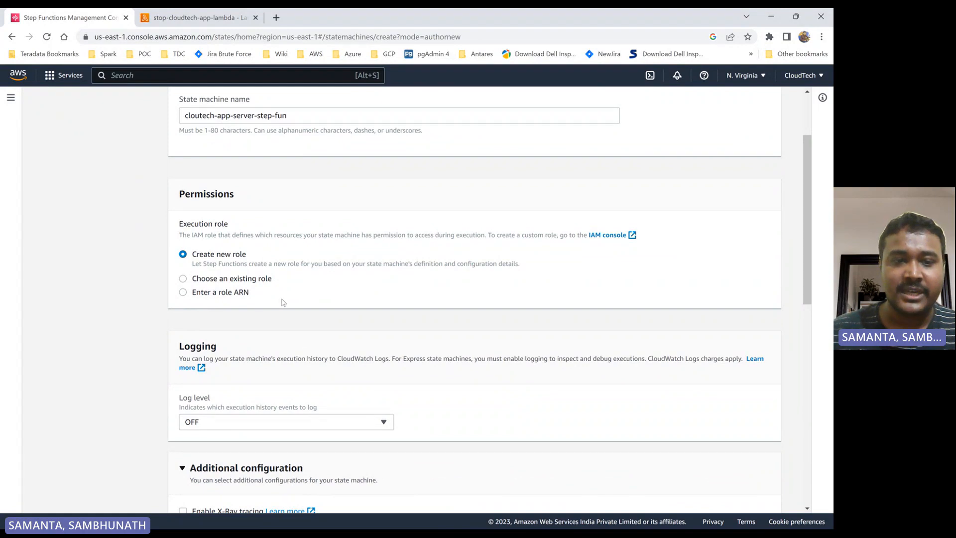
Review the Lambda invoke and X-Ray policy templates for the execution role and create the state machine
scroll(299, 342, down, 10)
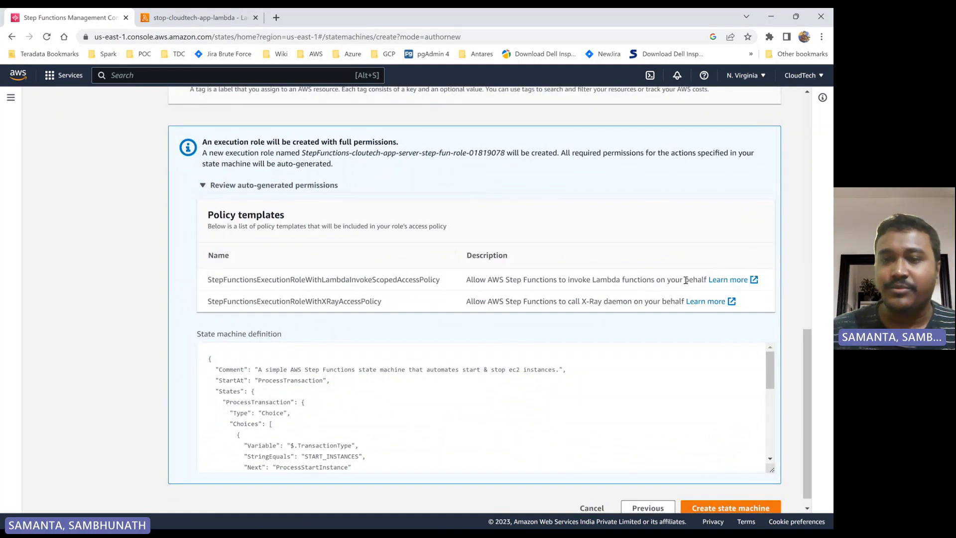
drag(211, 281, 434, 281)
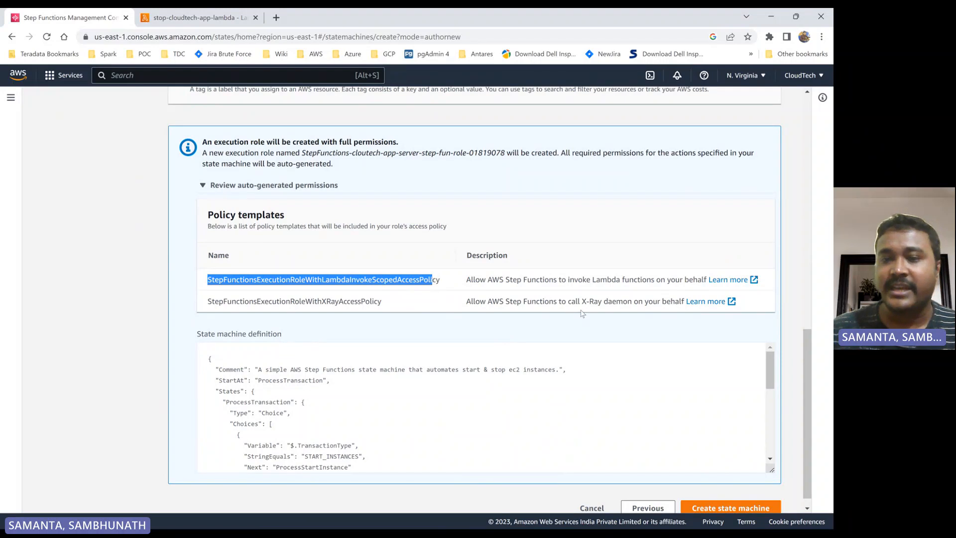
click(376, 300)
drag(379, 300, 205, 297)
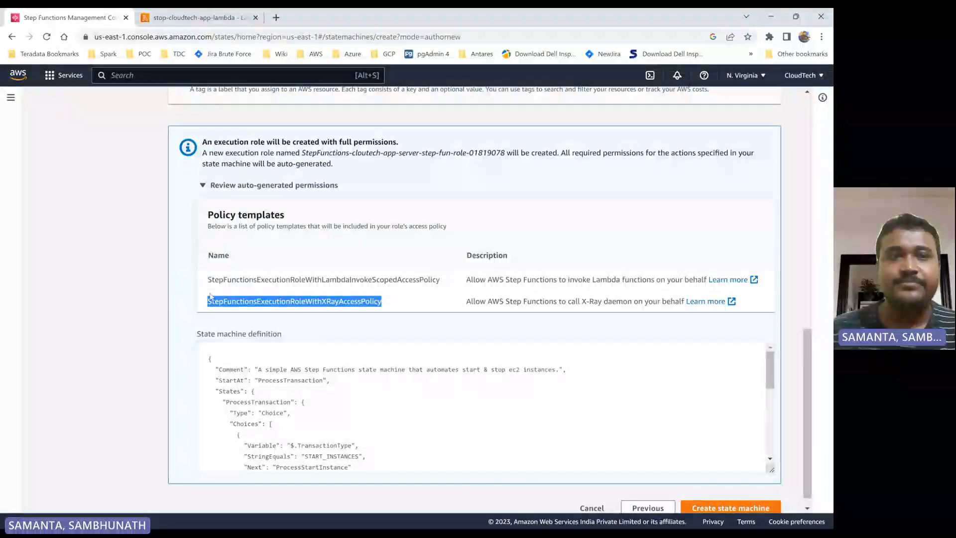
click(728, 508)
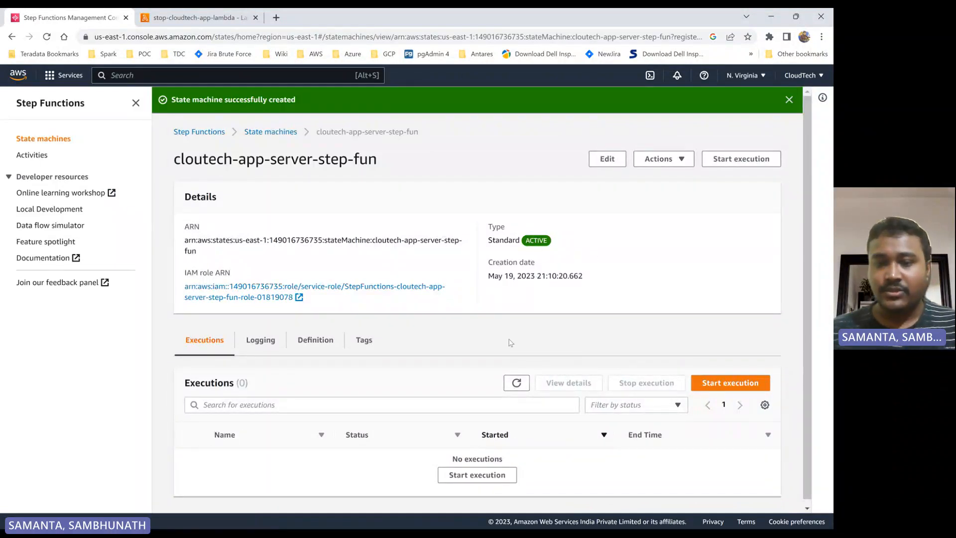
Open a new execution of the state machine, switch to Visual Studio Code and copy the entire contents of input.json
click(475, 476)
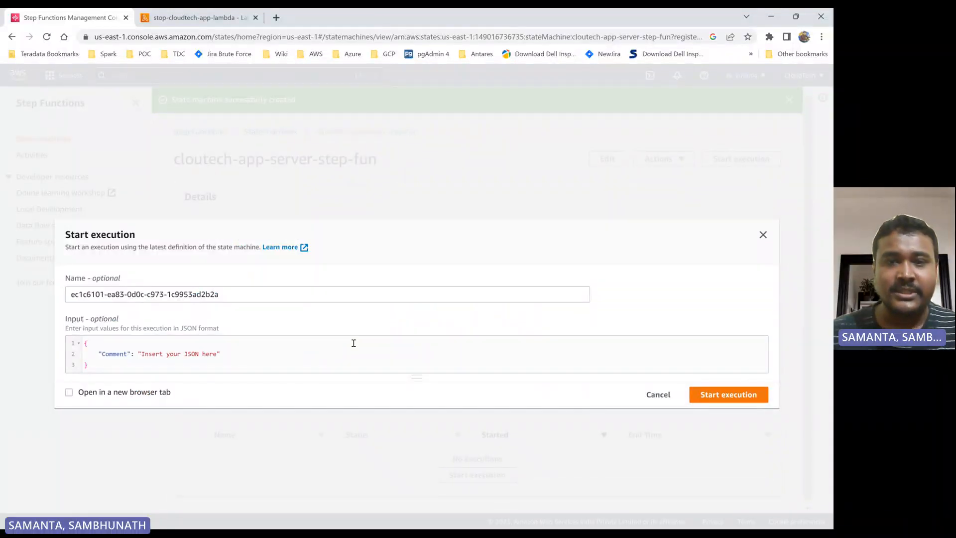
key(alt+Tab)
key(alt+Tab)
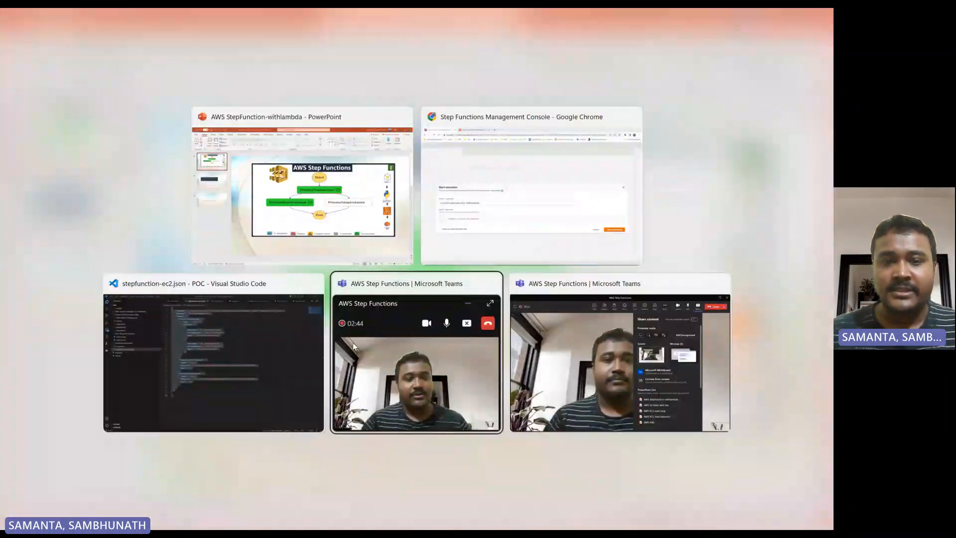
key(alt+Tab)
key(alt+Tab)
key(alt+Tab)
key(alt+Tab)
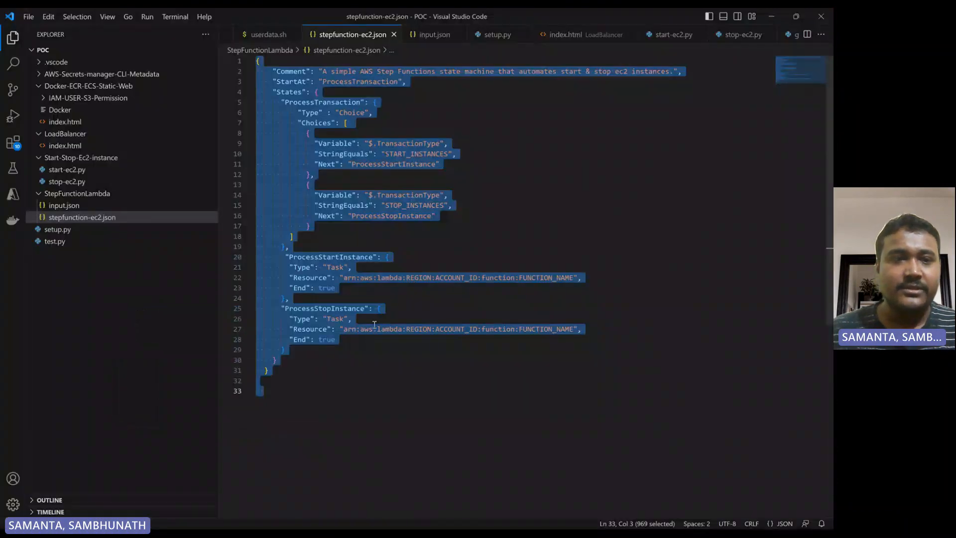
click(372, 329)
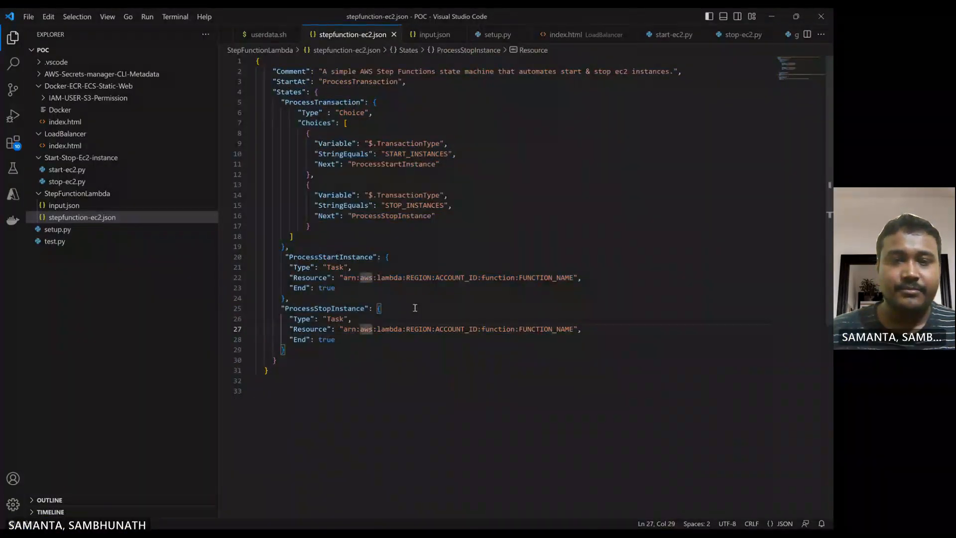
click(66, 206)
key(ctrl+a)
key(ctrl+c)
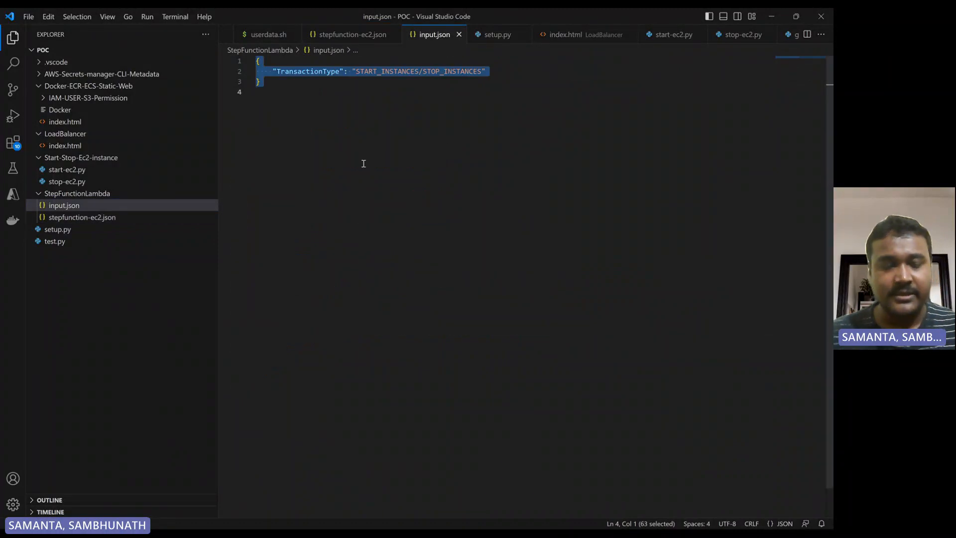
Switch back to Chrome and replace the execution's default input with the copied TransactionType JSON
key(alt+Tab)
key(alt+Tab)
key(alt+Tab)
key(alt+Tab)
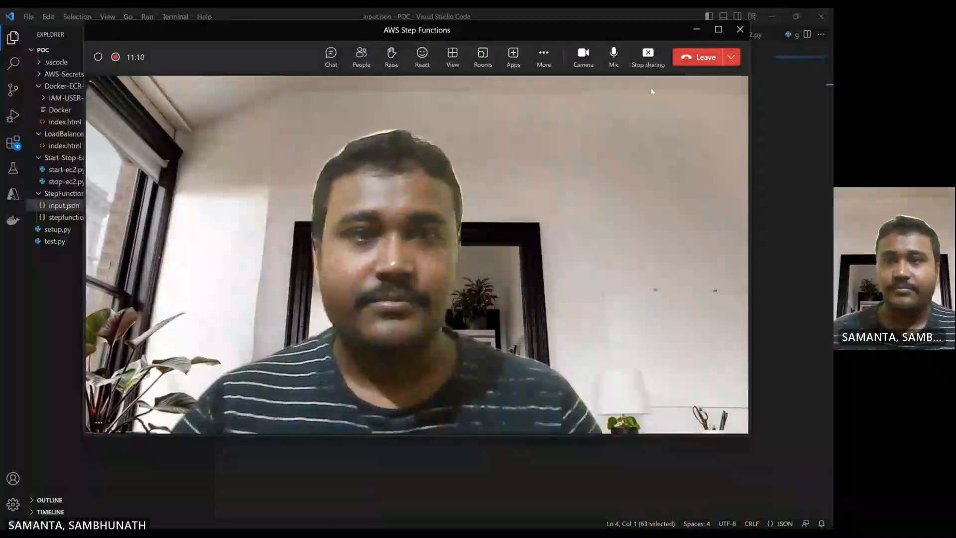
click(697, 29)
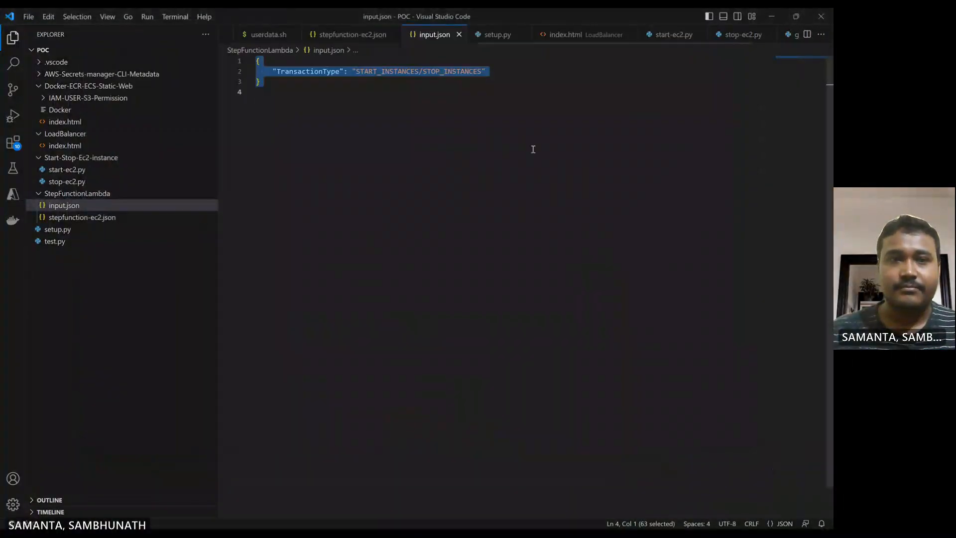
click(447, 166)
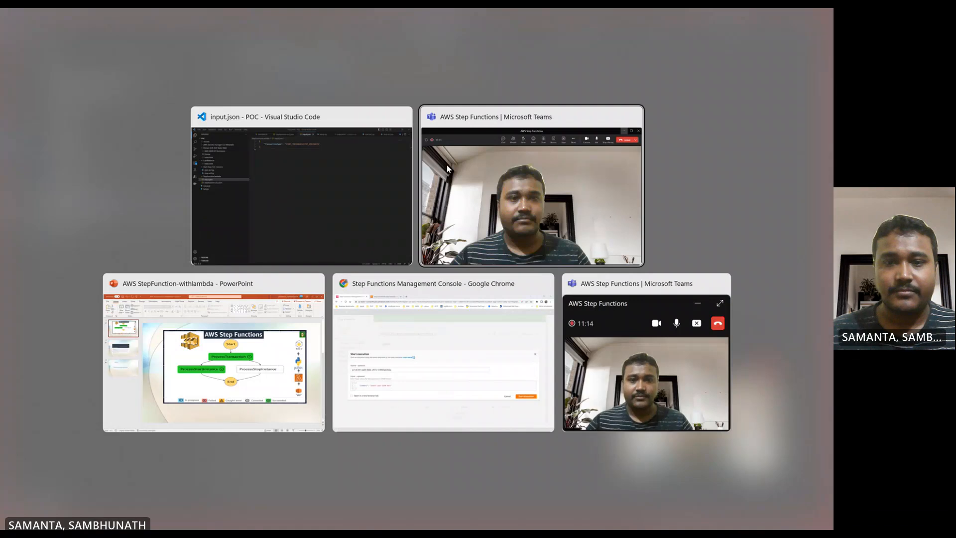
key(alt+Tab)
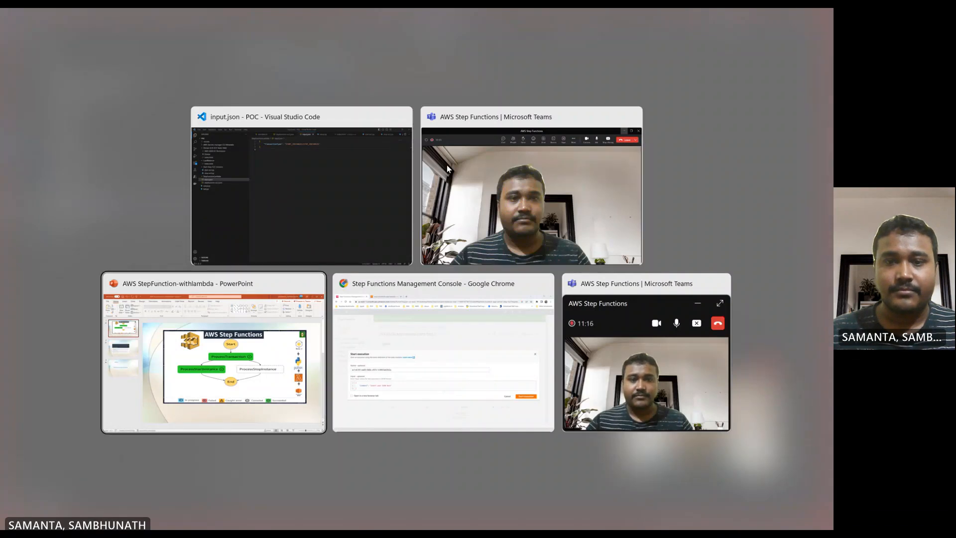
key(alt+Tab)
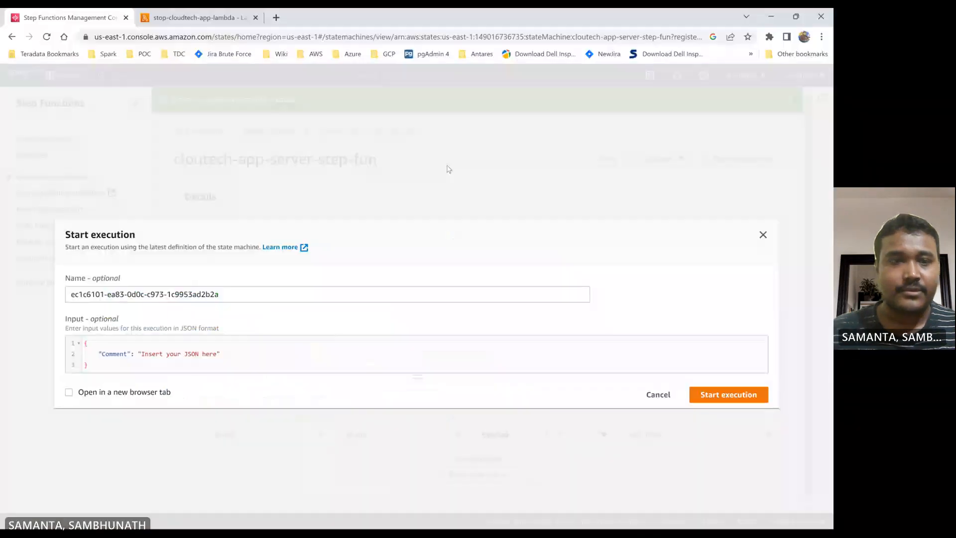
click(248, 346)
key(ctrl+a)
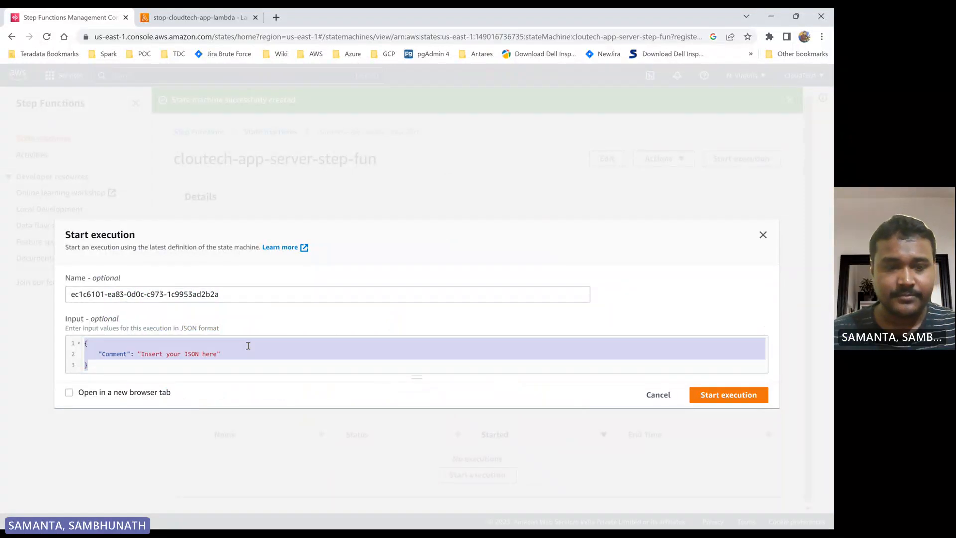
key(ctrl+v)
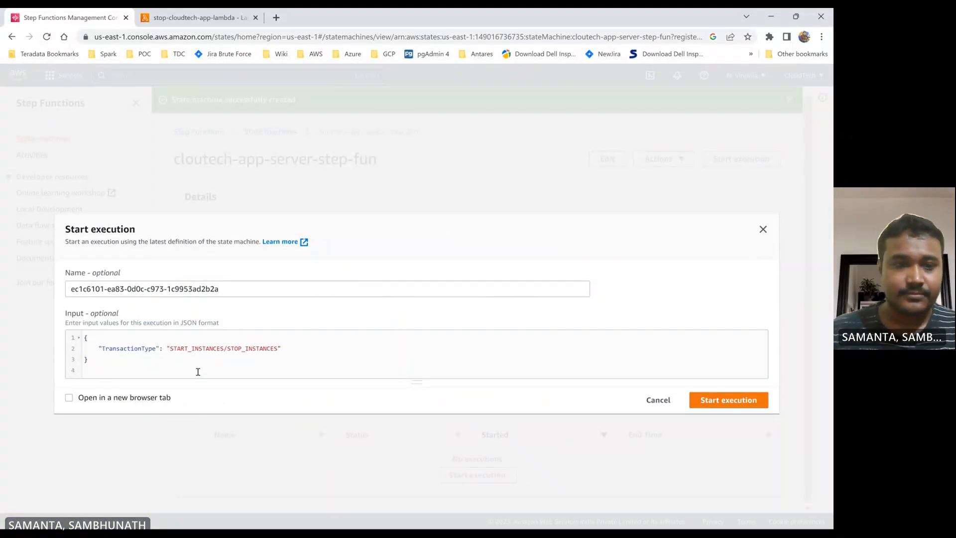
Reduce the TransactionType value to STOP_INSTANCES, start the execution and view its workflow graph
drag(229, 349, 175, 347)
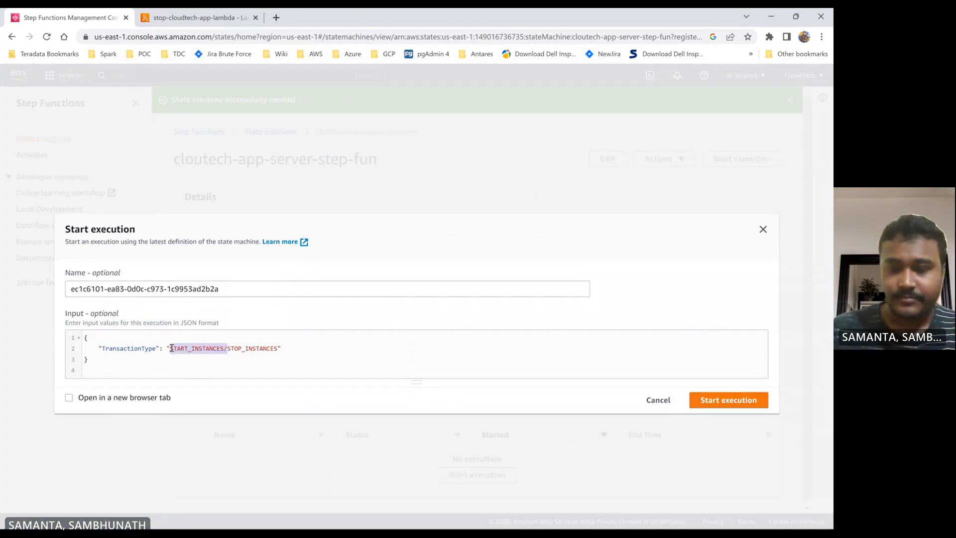
key(BackSpace)
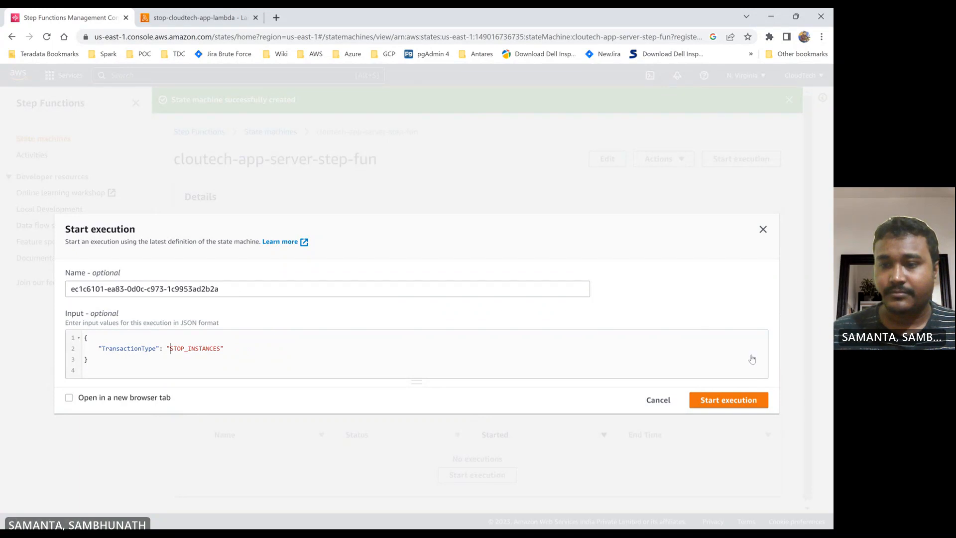
click(739, 402)
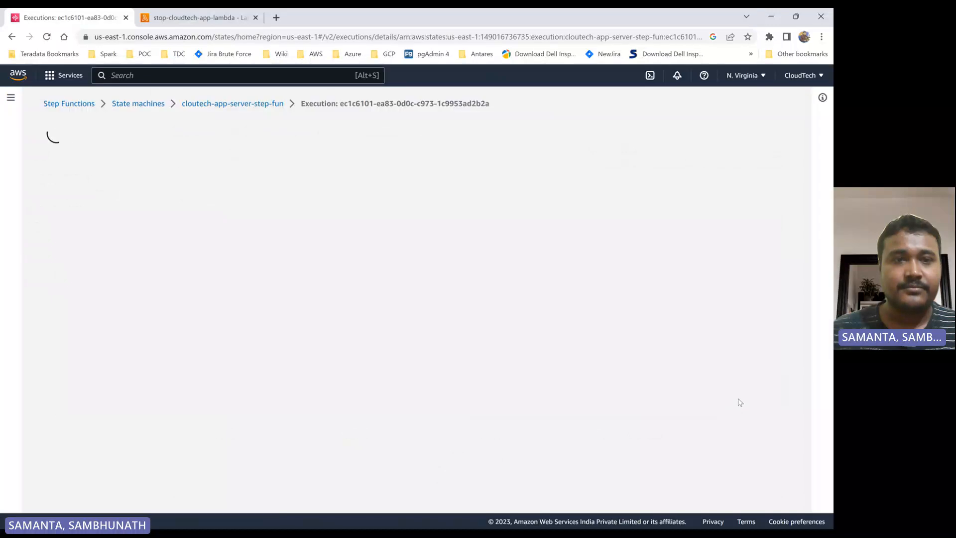
scroll(252, 371, down, 4)
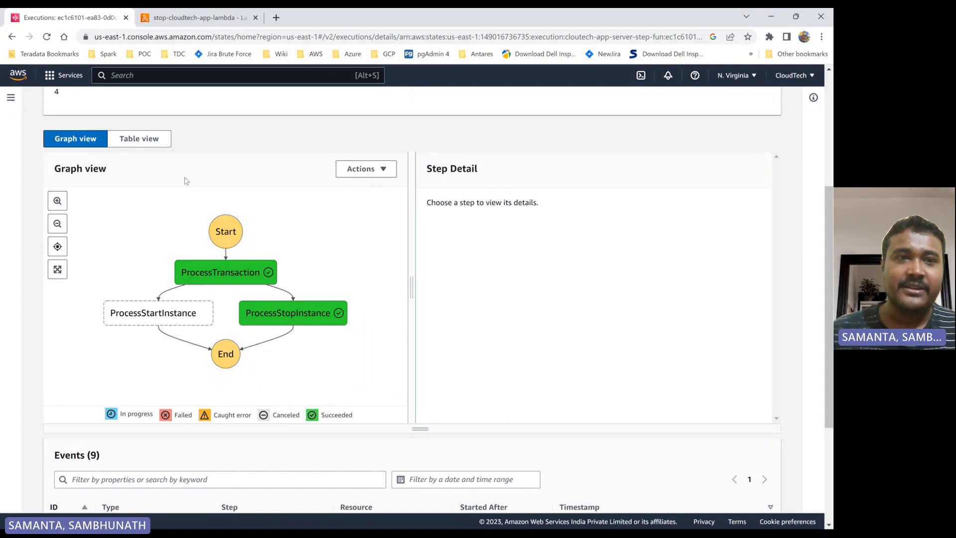
Open the EC2 console in a separate browser tab and list all instances without the running-state filter to check their state
click(199, 17)
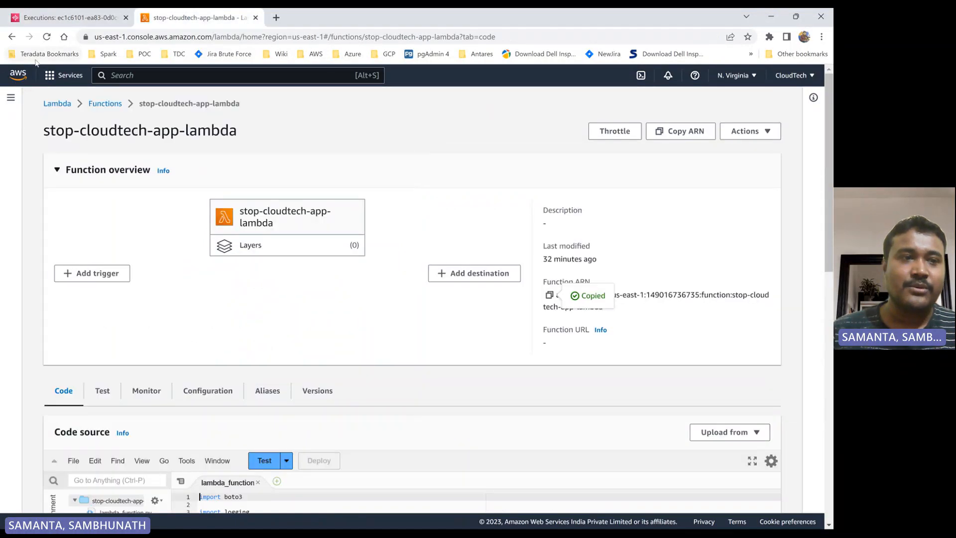
ctrl+click(15, 78)
click(302, 21)
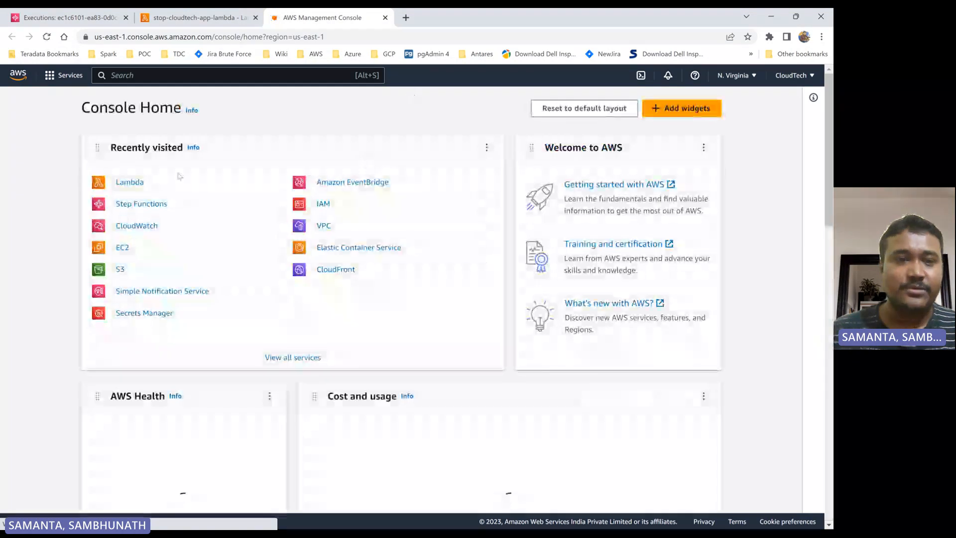
click(123, 248)
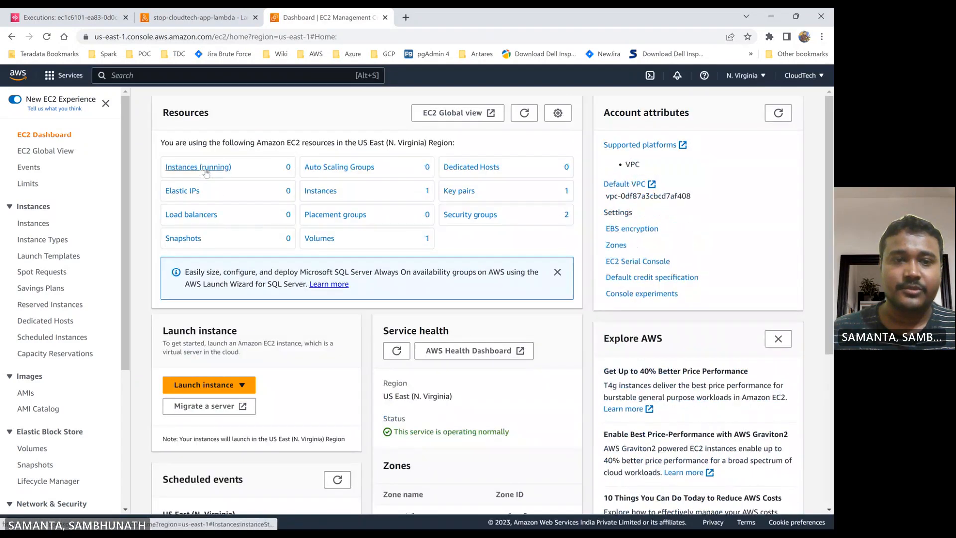
click(207, 170)
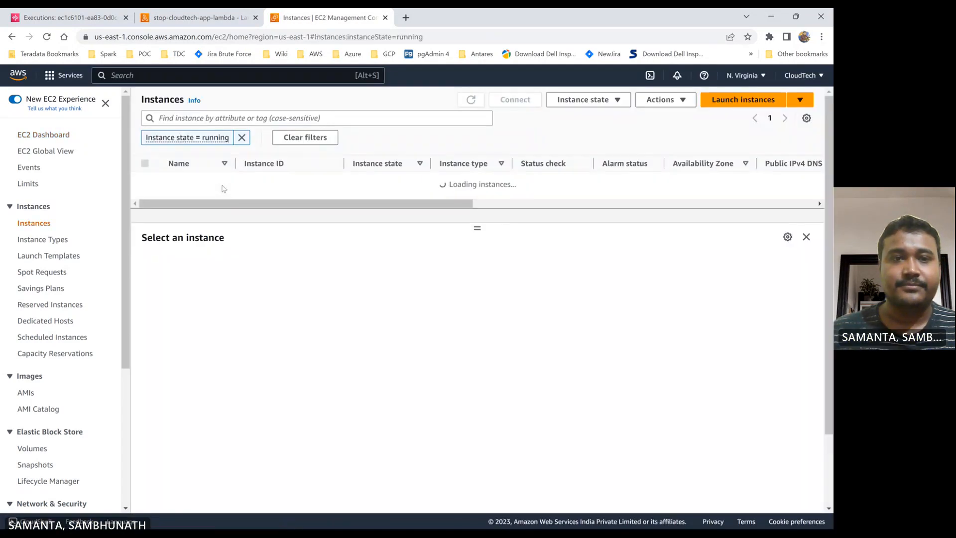
click(241, 138)
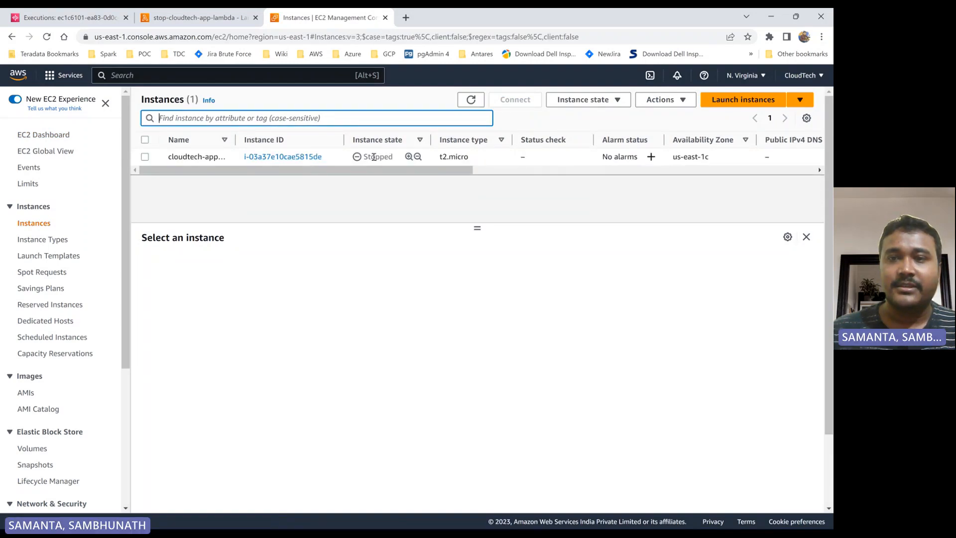
Return to the execution's event list and open the CloudWatch logs linked from the ProcessStopInstance LambdaFunctionScheduled event
click(210, 18)
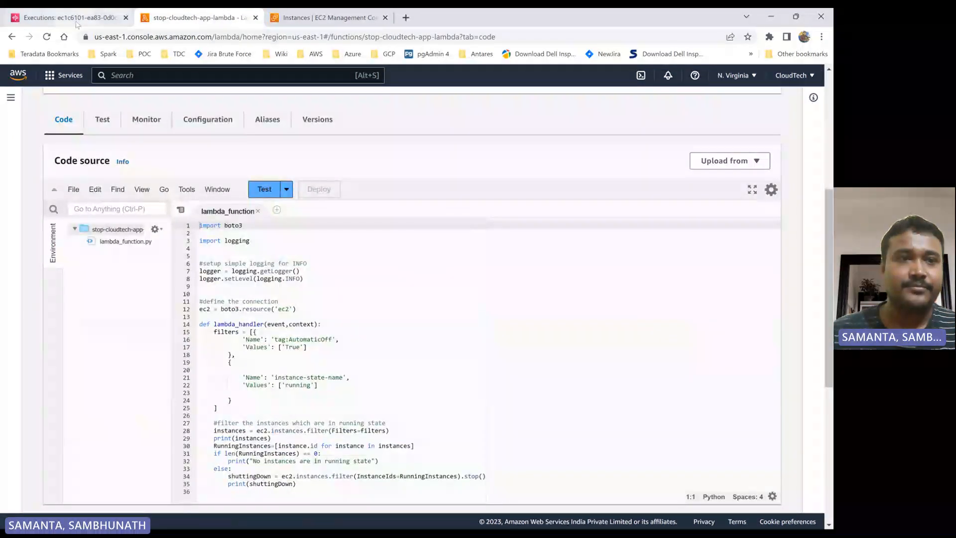
click(74, 19)
scroll(304, 319, down, 4)
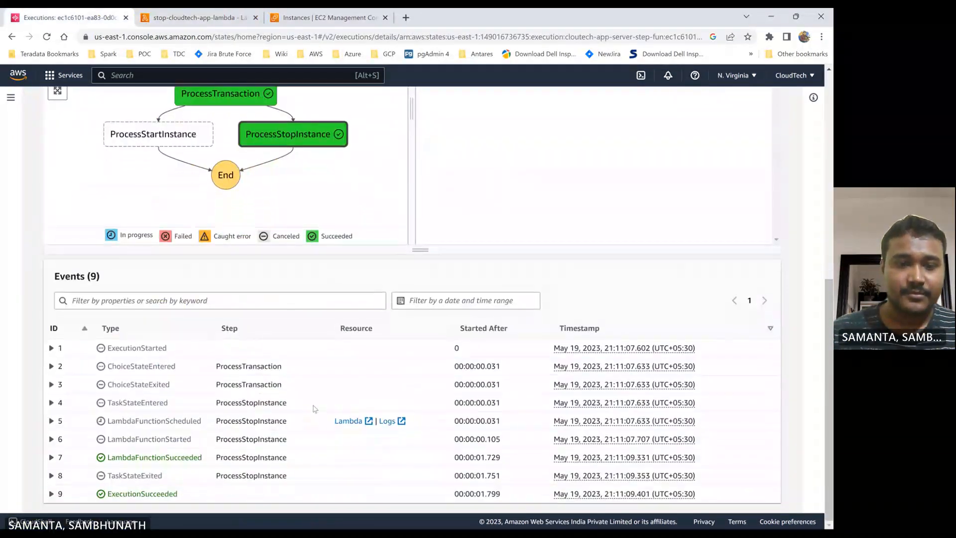
click(394, 422)
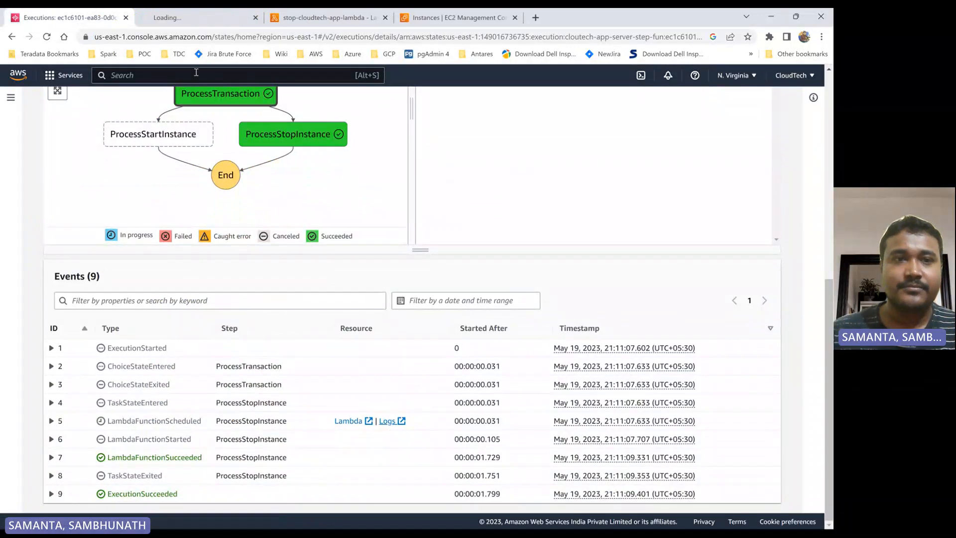
click(199, 17)
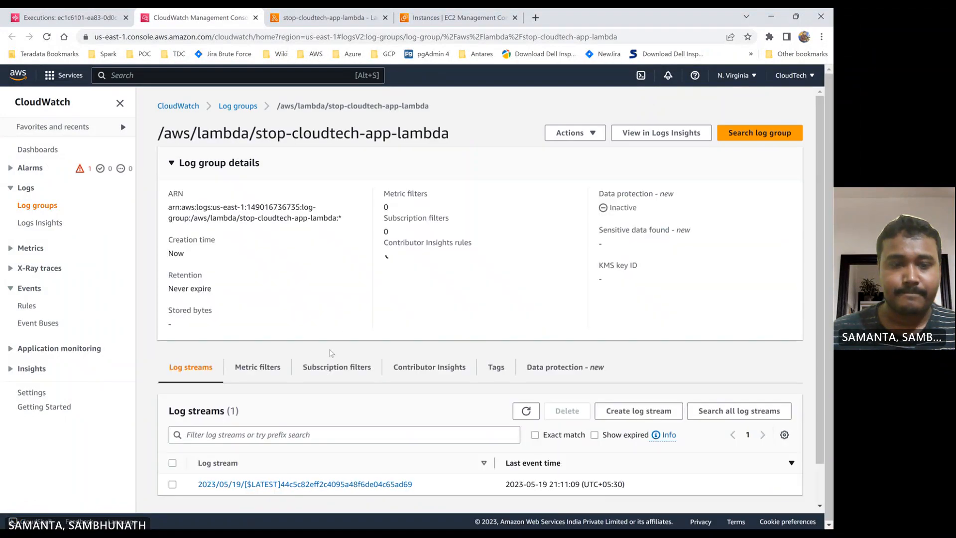
Open the stop-cloudtech-app-lambda log stream, expand the StoppingInstances event to examine the instance ID, and return to the log group
scroll(349, 368, down, 1)
click(359, 442)
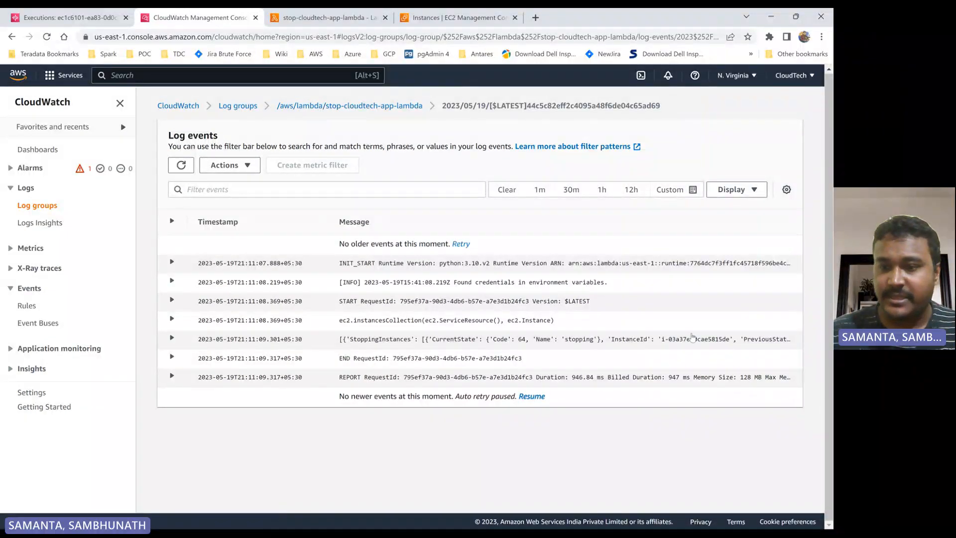
click(172, 339)
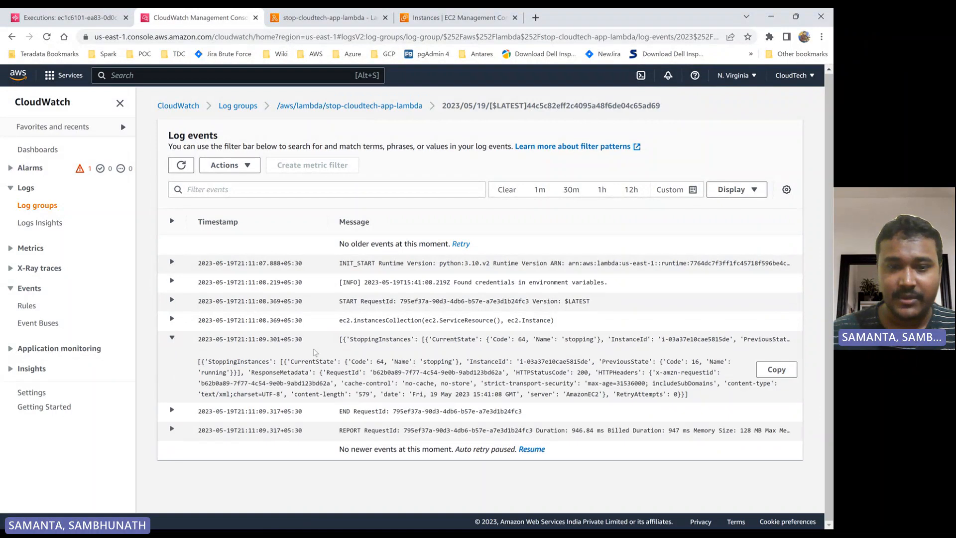
double_click(542, 362)
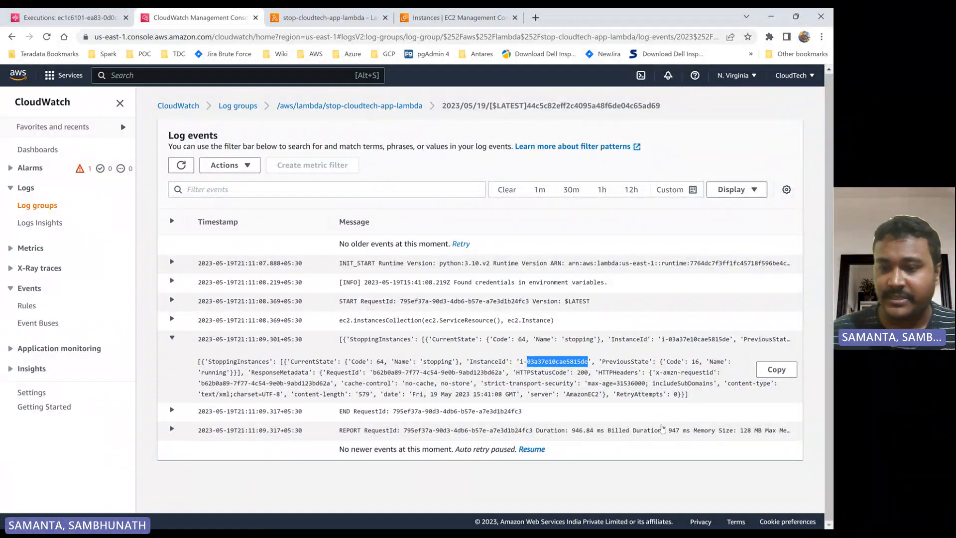
click(320, 107)
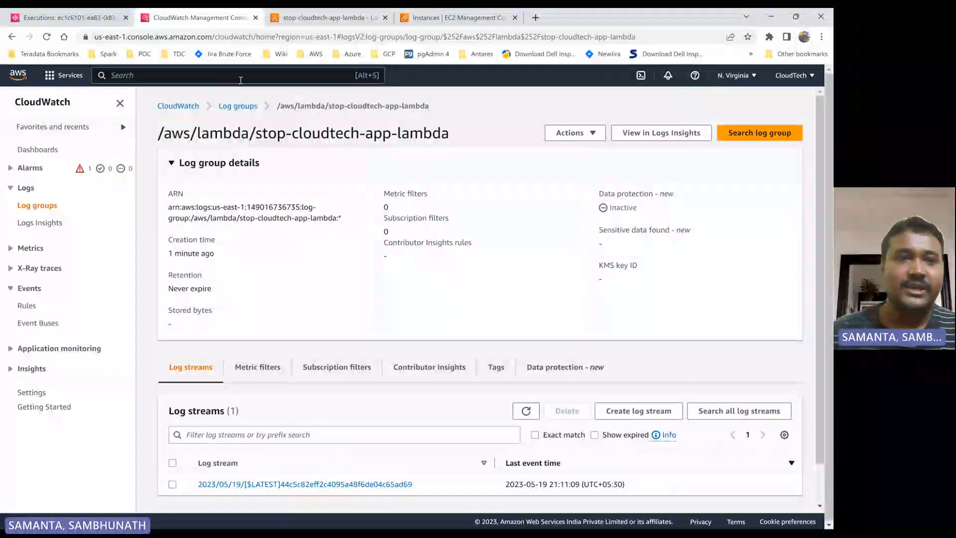
Return to the cloutech-app-server-step-fun state machine and prepare a new execution with the input TransactionType set to START_INSTANCES
click(81, 19)
scroll(329, 254, up, 10)
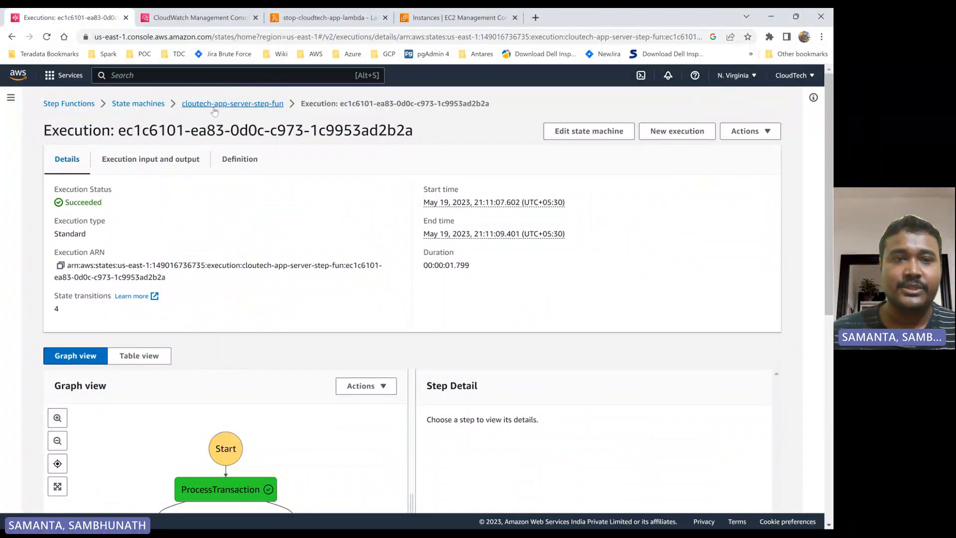
click(232, 103)
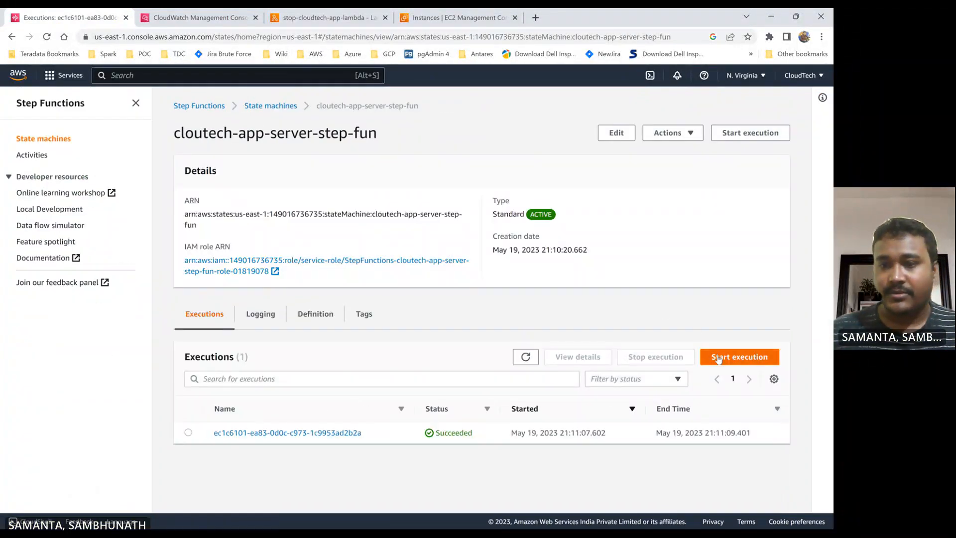
click(731, 357)
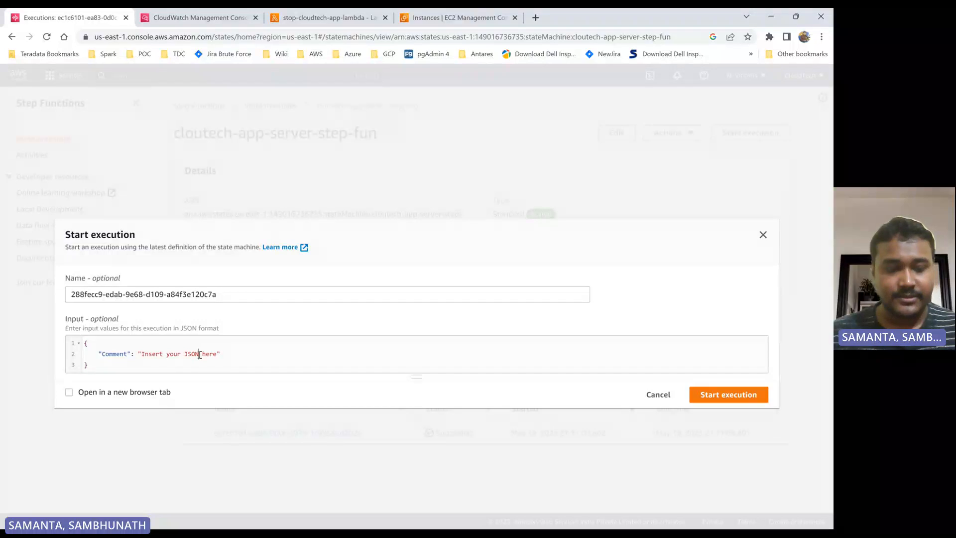
key(ctrl+a)
key(ctrl+v)
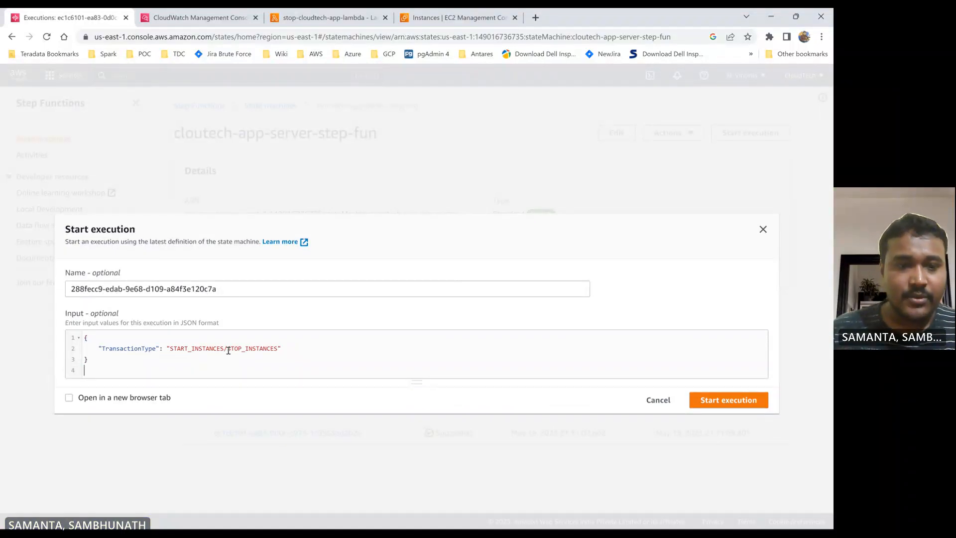
drag(226, 350, 267, 351)
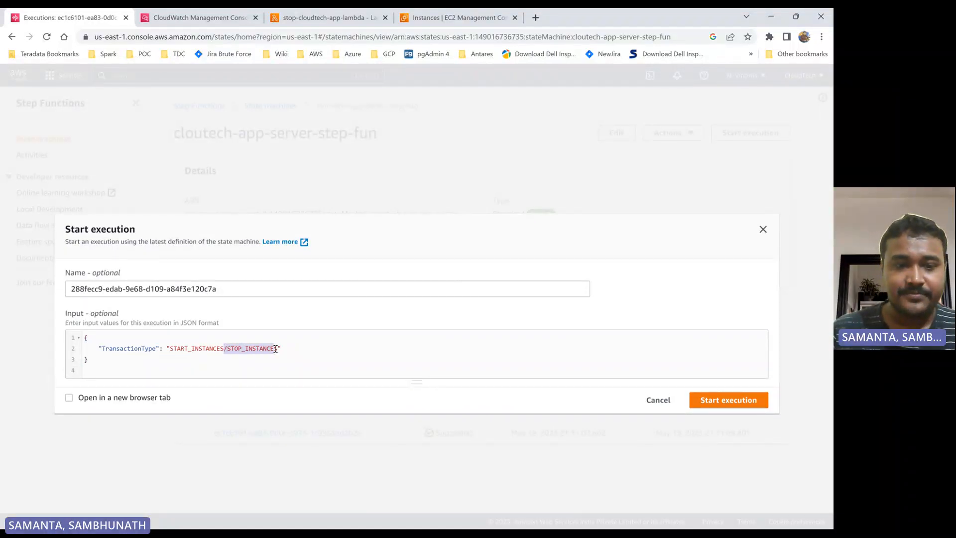
key(BackSpace)
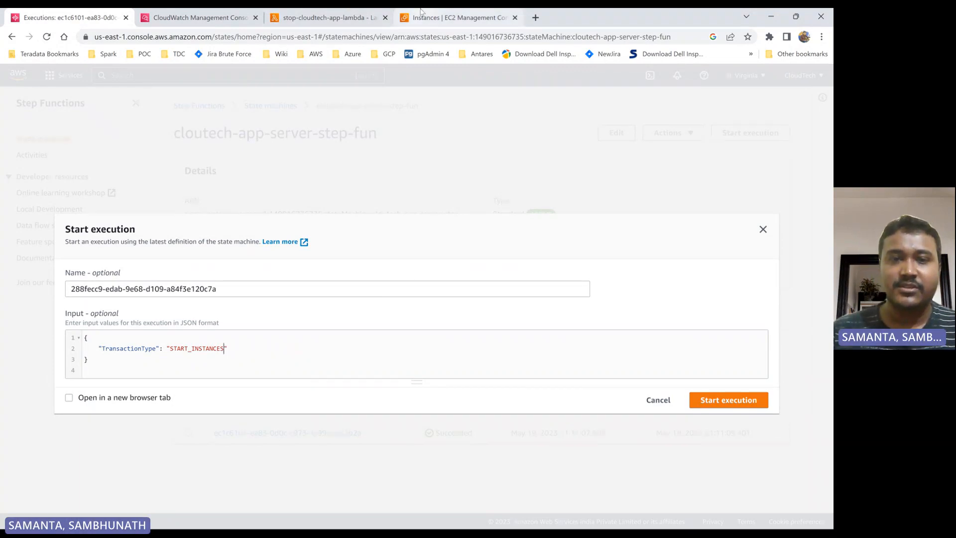
Switch to the EC2 console and refresh the instance list to check the instance's state before starting the execution
click(454, 17)
click(393, 206)
click(471, 100)
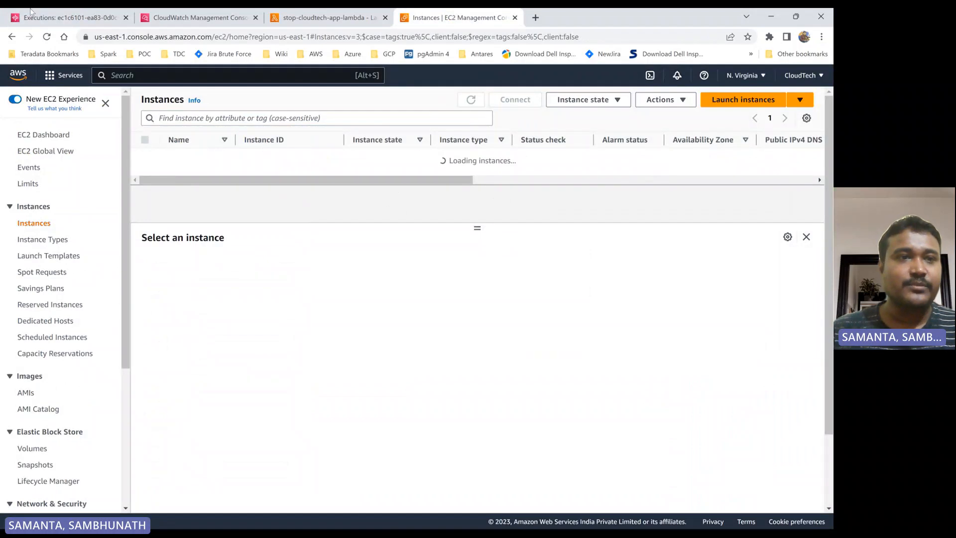
Return to the prepared execution, start it, and view its workflow graph and event list
click(53, 10)
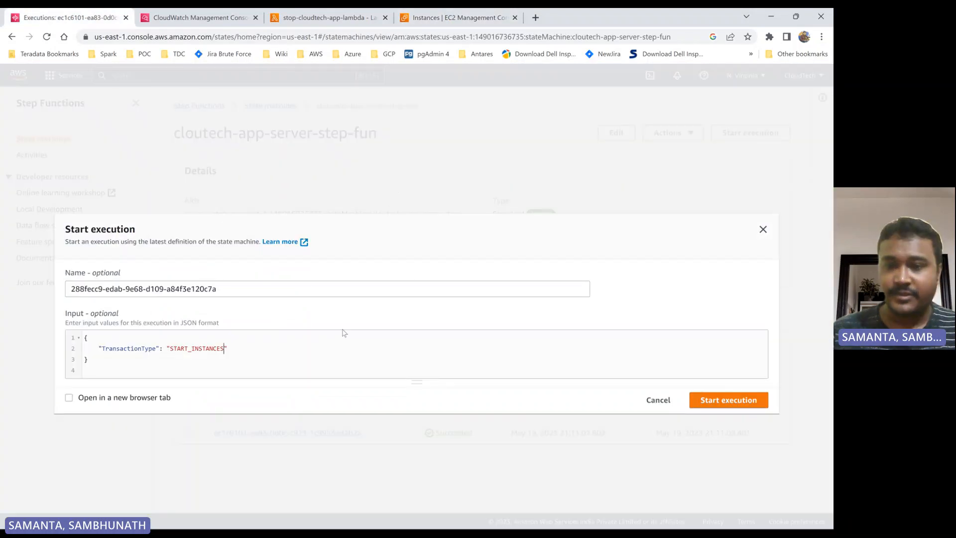
click(720, 405)
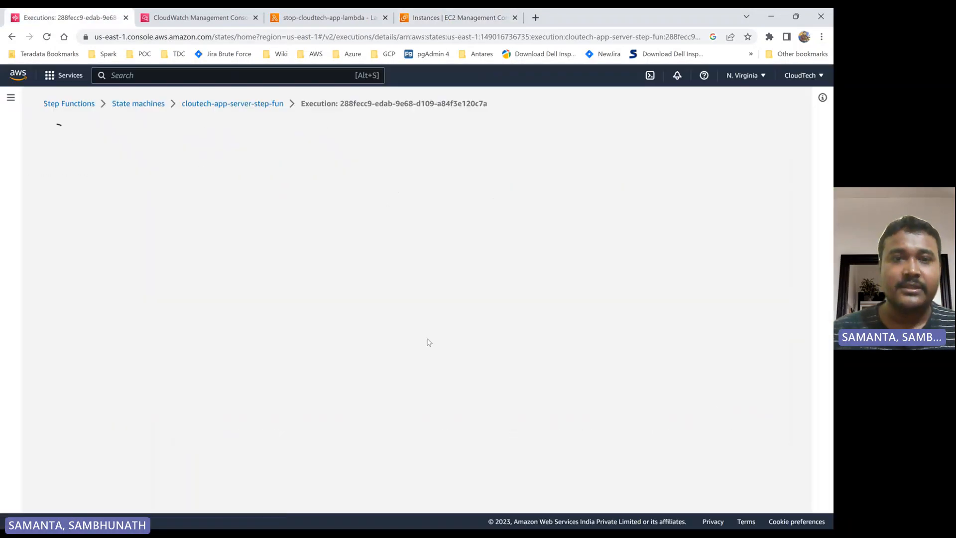
scroll(343, 351, down, 4)
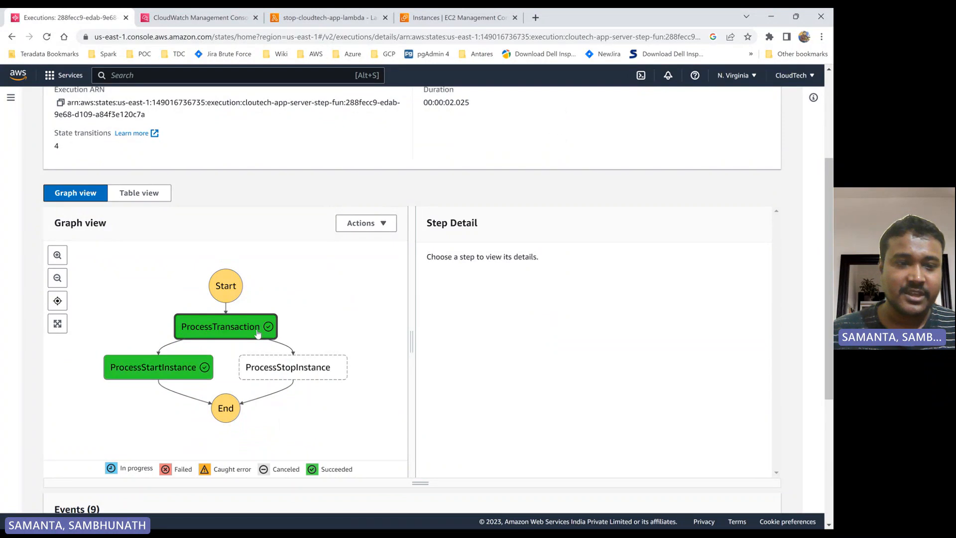
scroll(154, 330, down, 1)
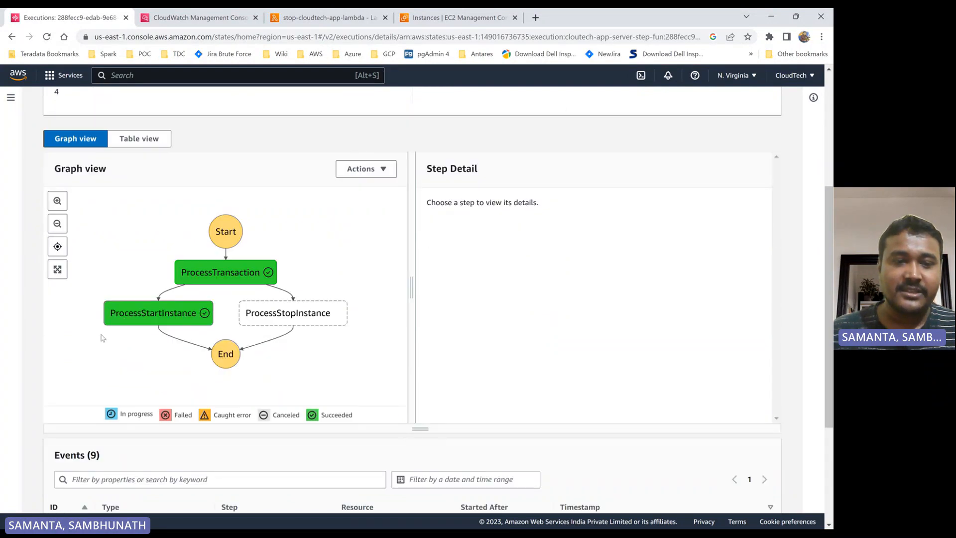
scroll(142, 332, down, 3)
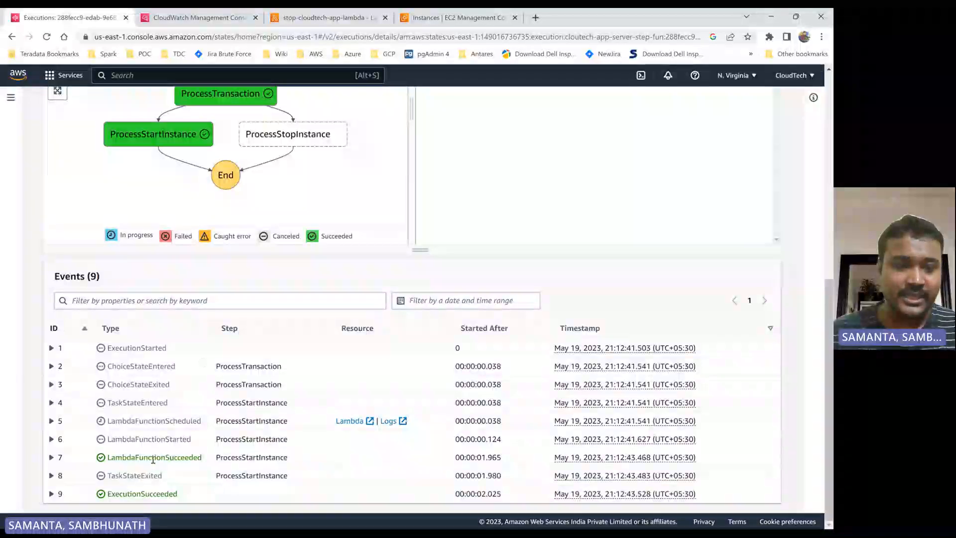
Open the CloudWatch logs from the ProcessStartInstance LambdaFunctionScheduled event and examine the instance ID in the log stream's StartingInstances event
click(390, 422)
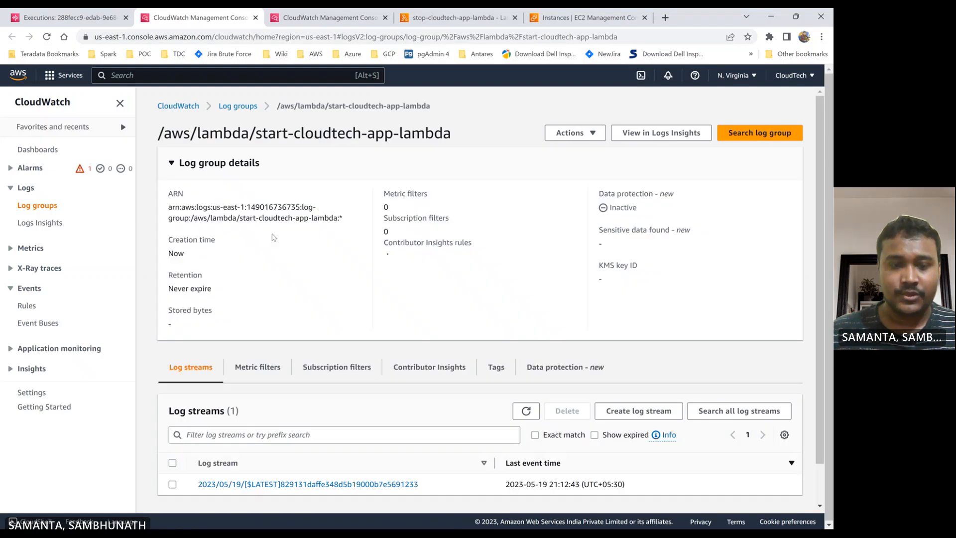
scroll(298, 348, down, 1)
click(335, 441)
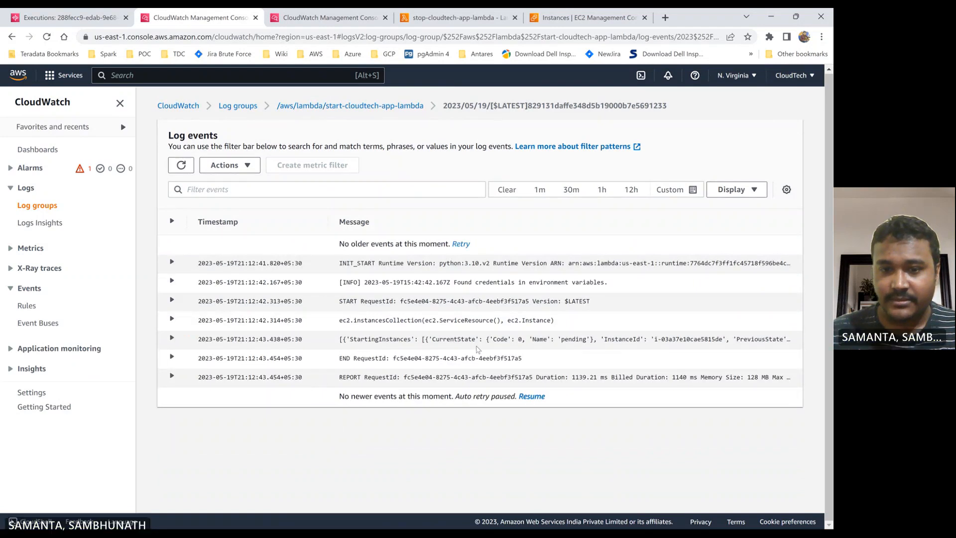
click(186, 339)
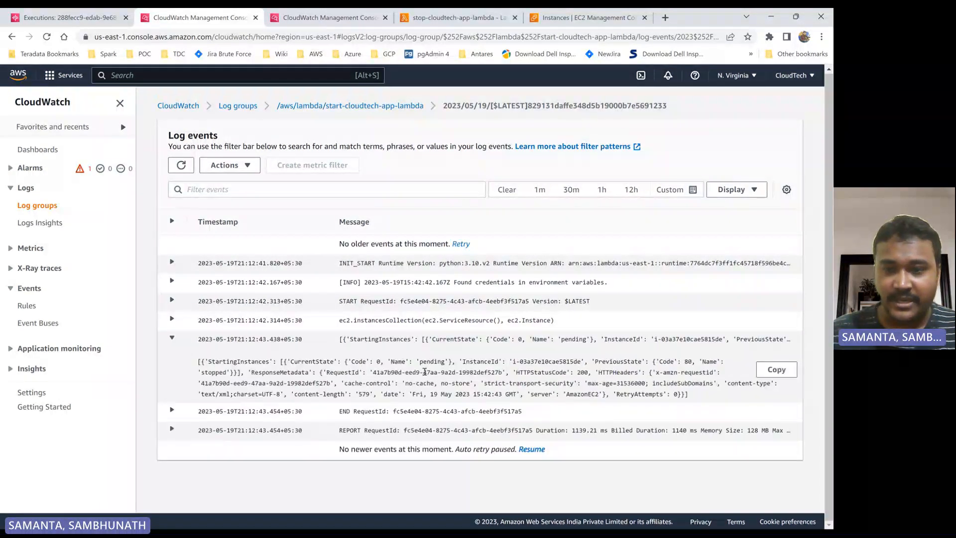
double_click(546, 363)
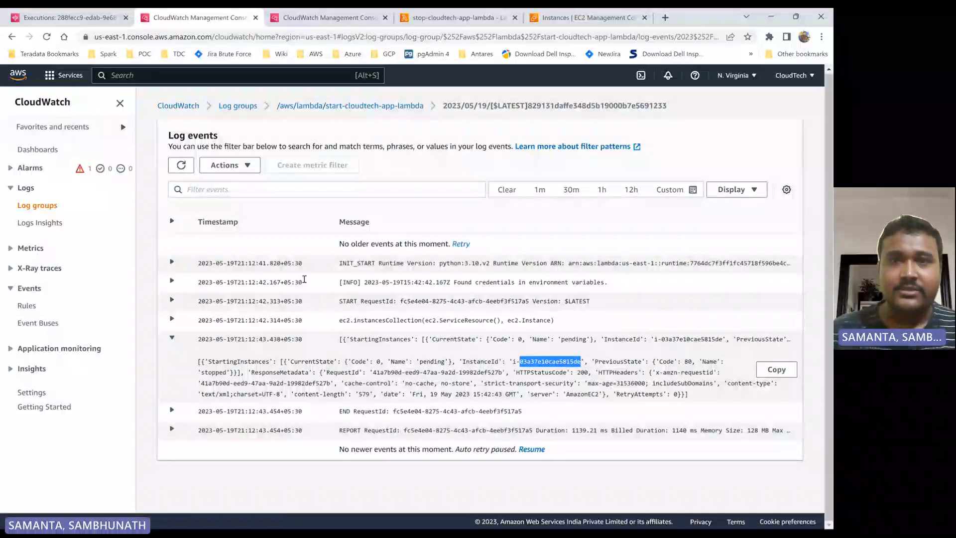
Refresh the instance list in the EC2 console to check the instance's state following the start execution
click(558, 15)
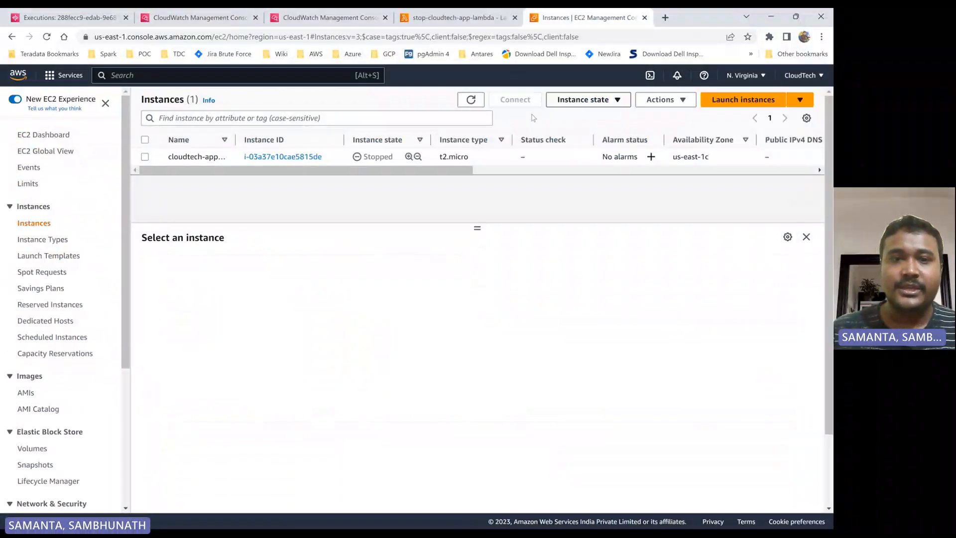
click(471, 100)
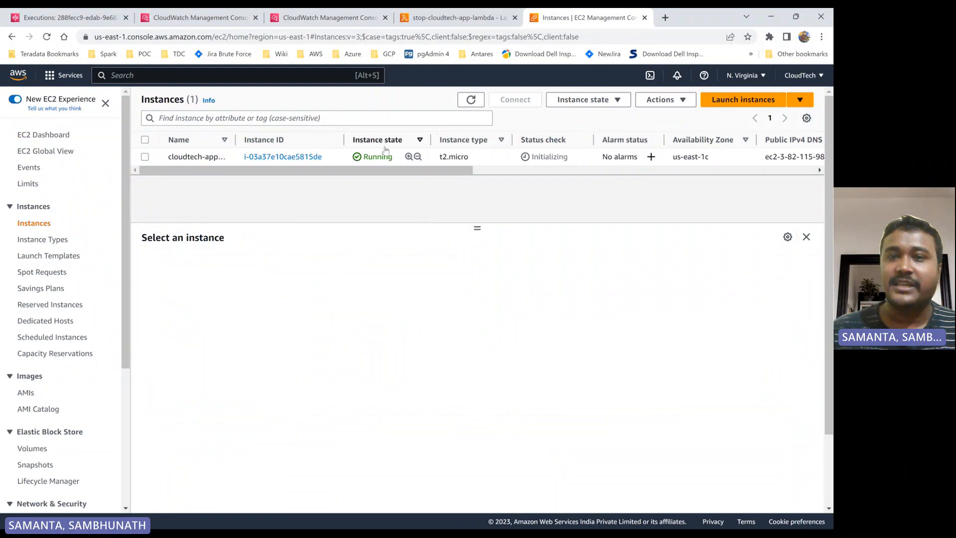
click(471, 100)
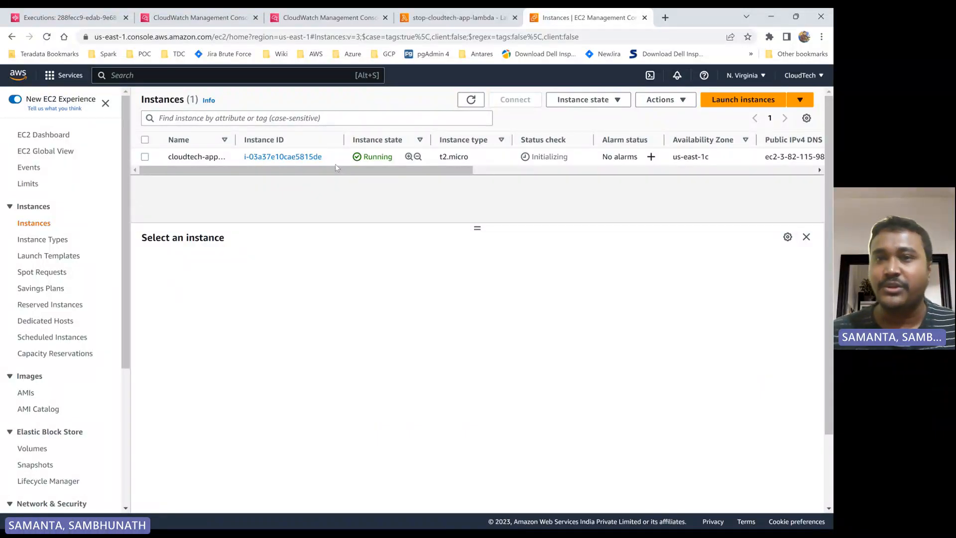
key(alt+Tab)
key(alt+Tab)
key(alt+Tab)
key(alt+Tab)
key(alt+Tab)
key(alt+Tab)
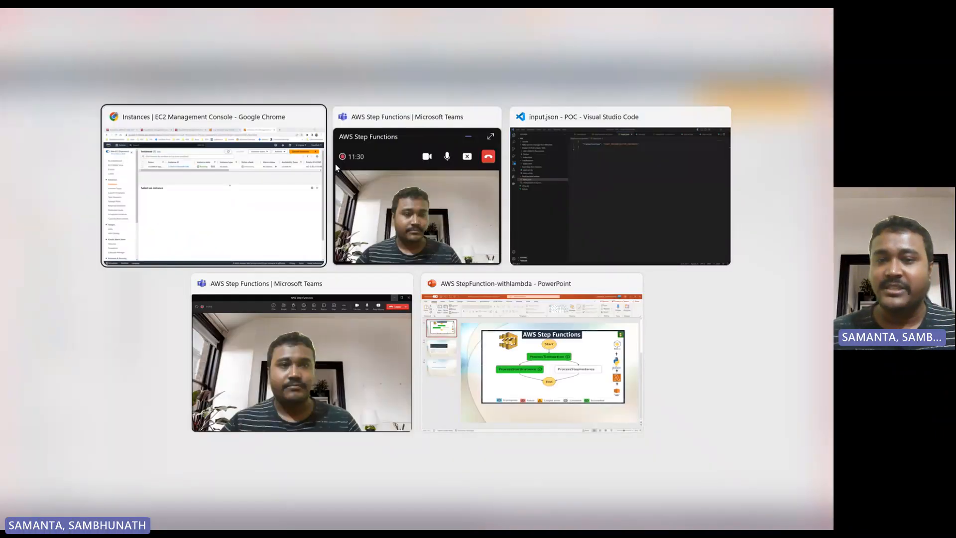